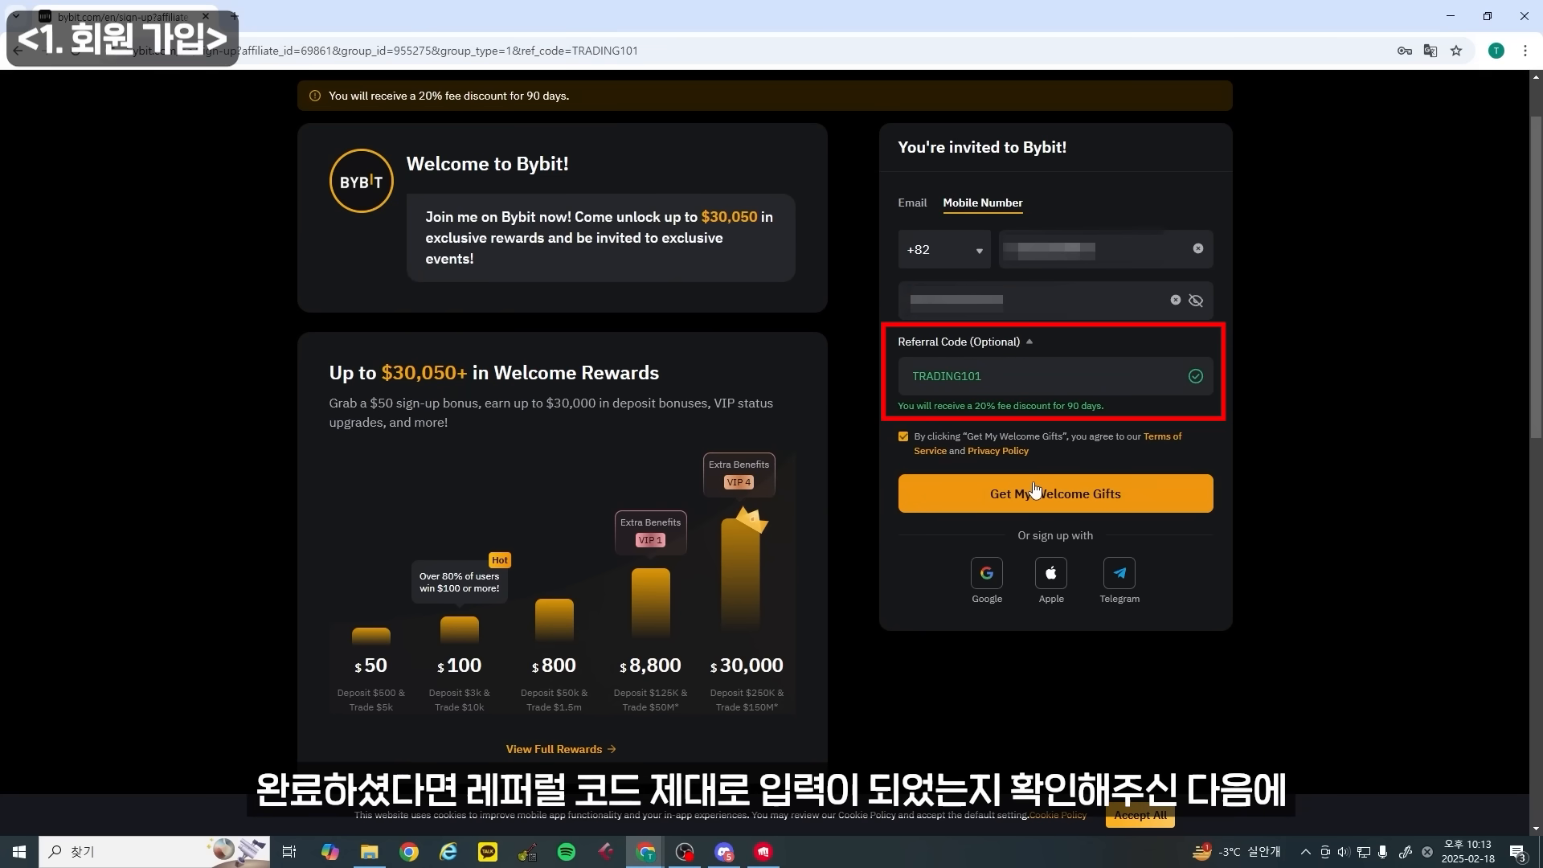
Submit the registration, pass the slider captcha, and confirm the 6-digit phone code.
click(1035, 492)
drag(676, 534, 774, 534)
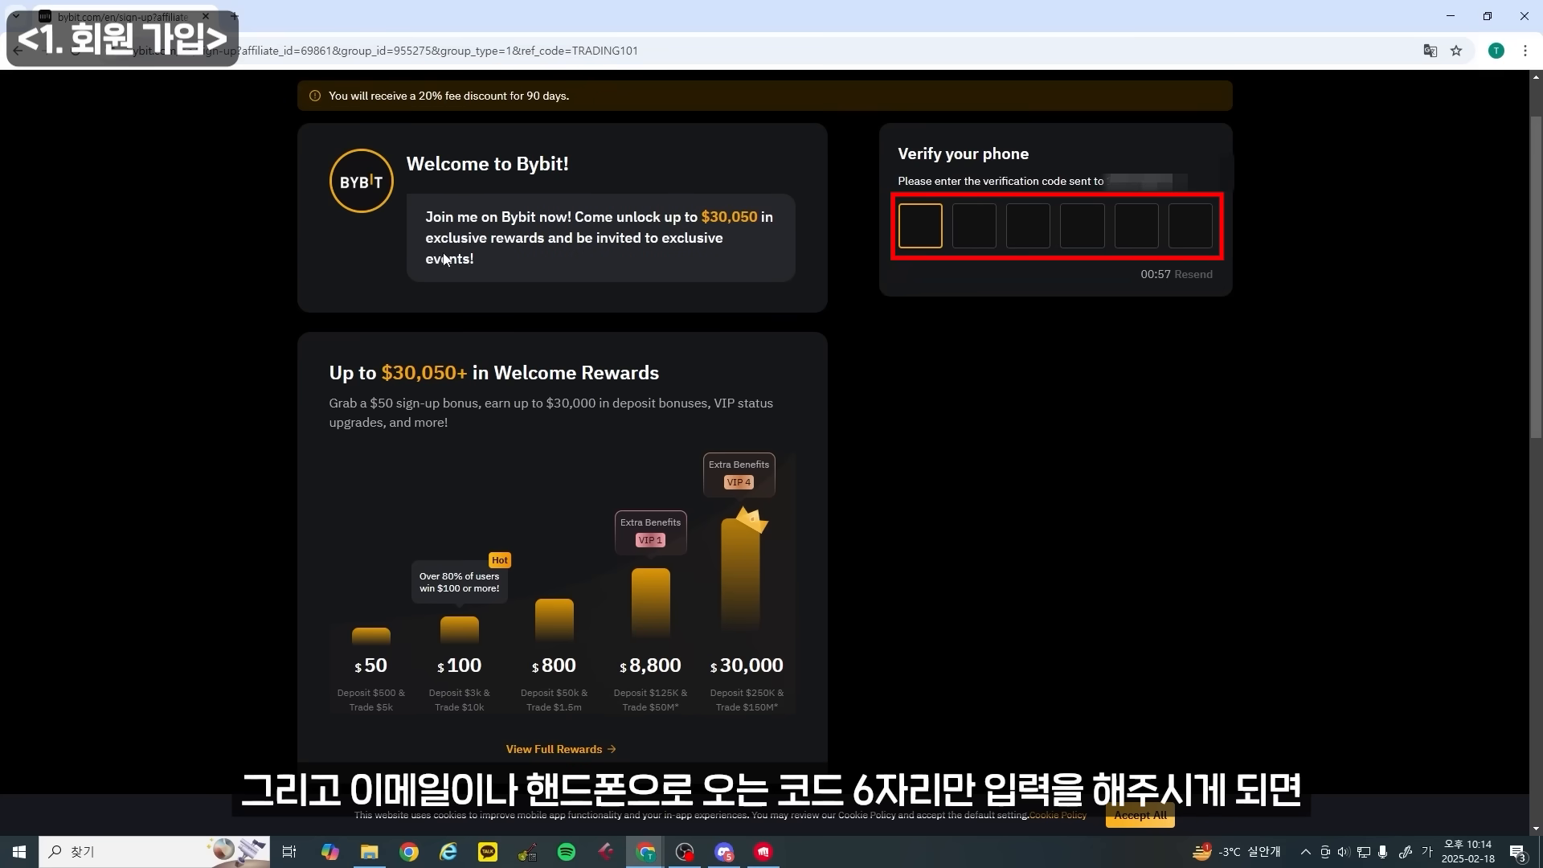
click(685, 855)
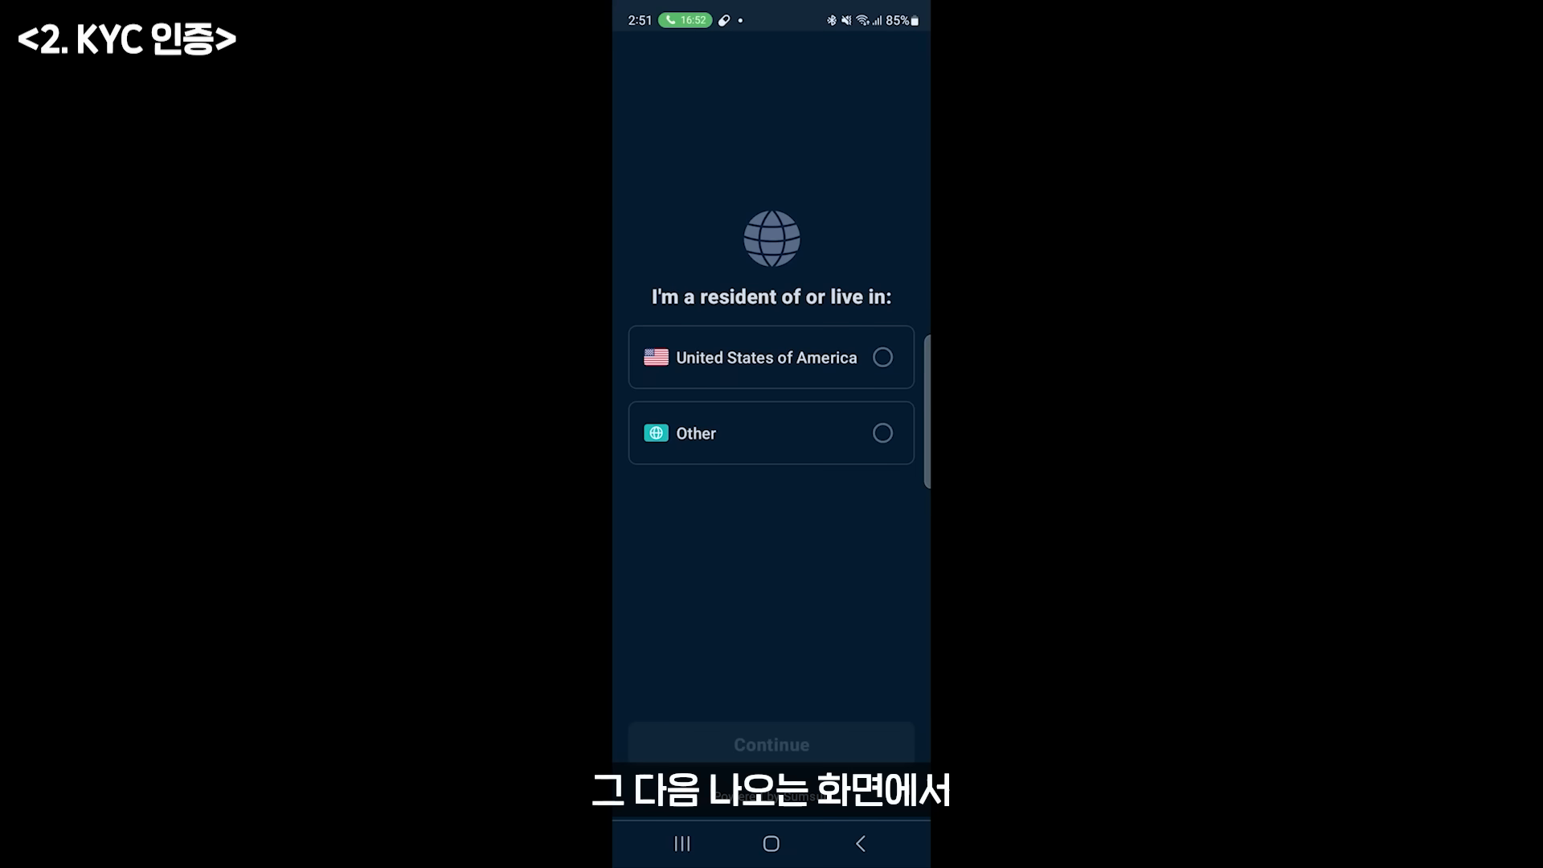
Choose Driver's License with Korea as issuing country and finish the KYC checks.
click(889, 434)
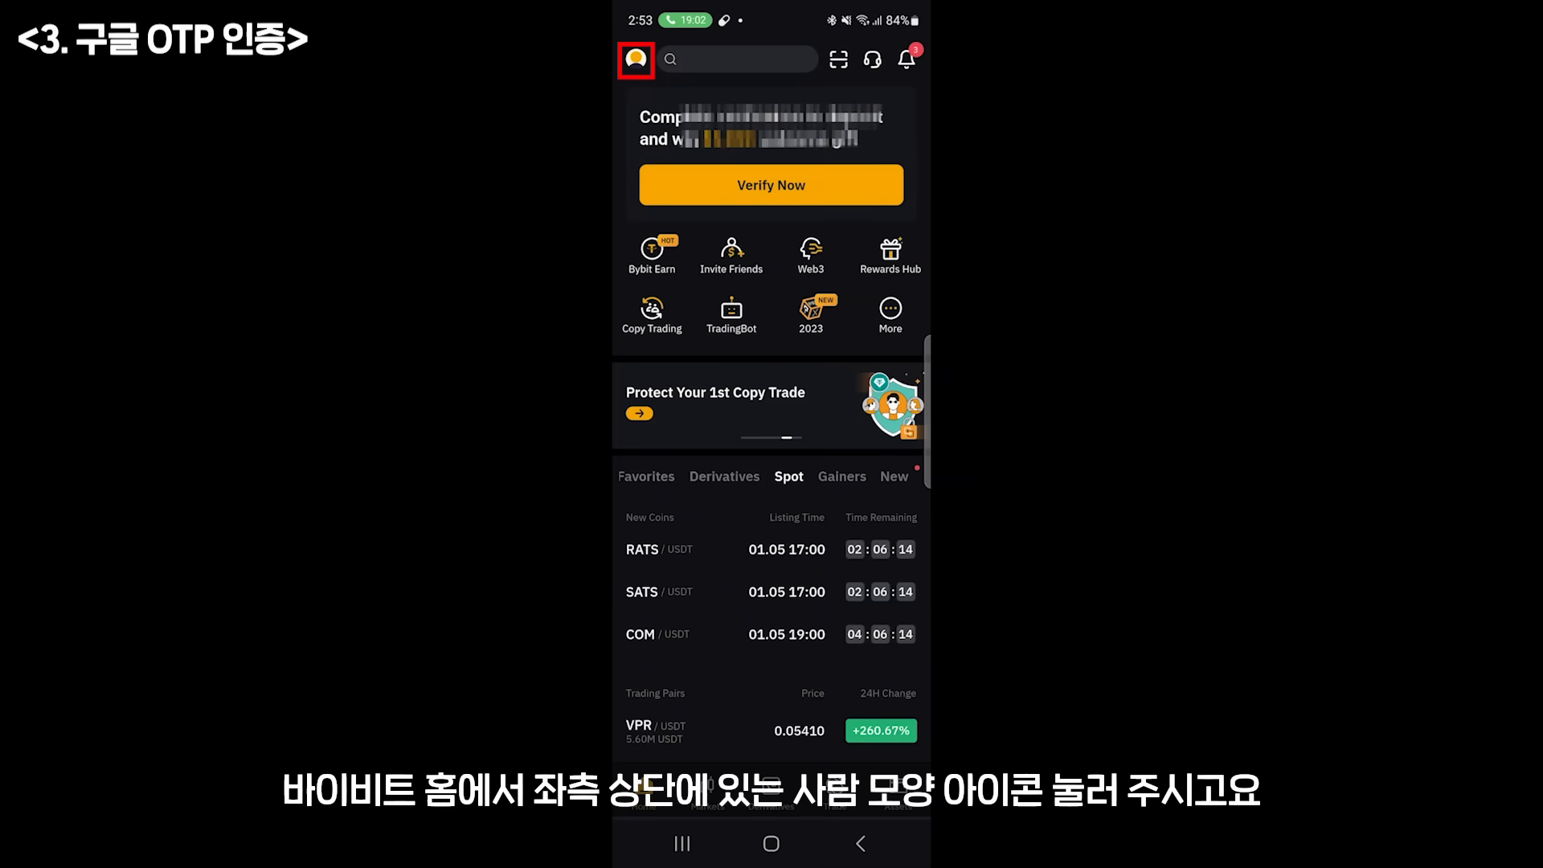
Turn on Google 2FA from profile Security, entering the email code and the authenticator code.
click(641, 62)
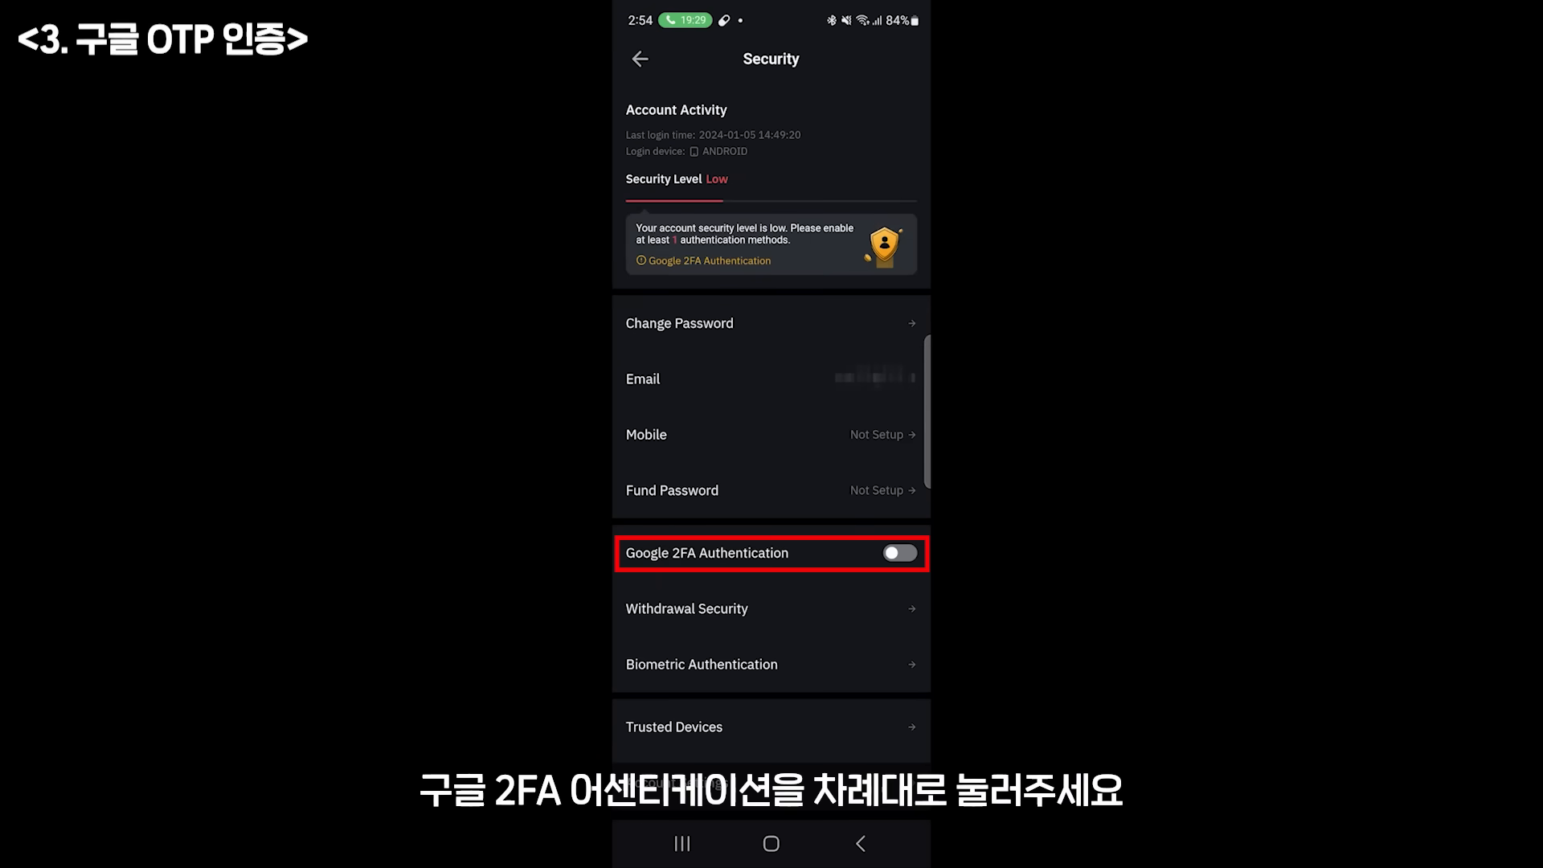
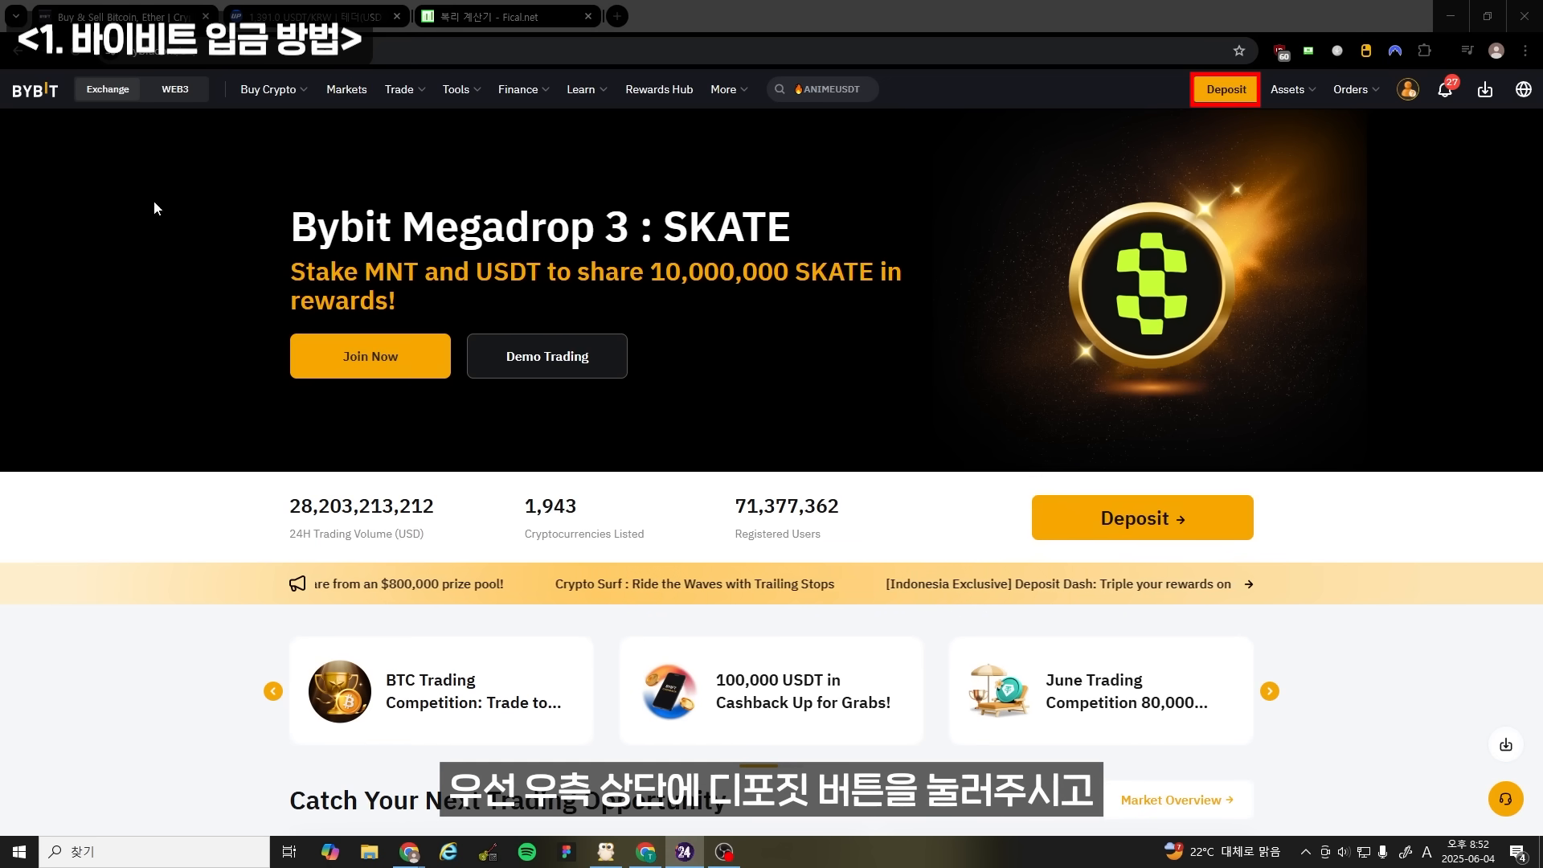
Copy Bybit's USDT deposit address on the TRC20 chain, then return to Upbit.
click(1226, 89)
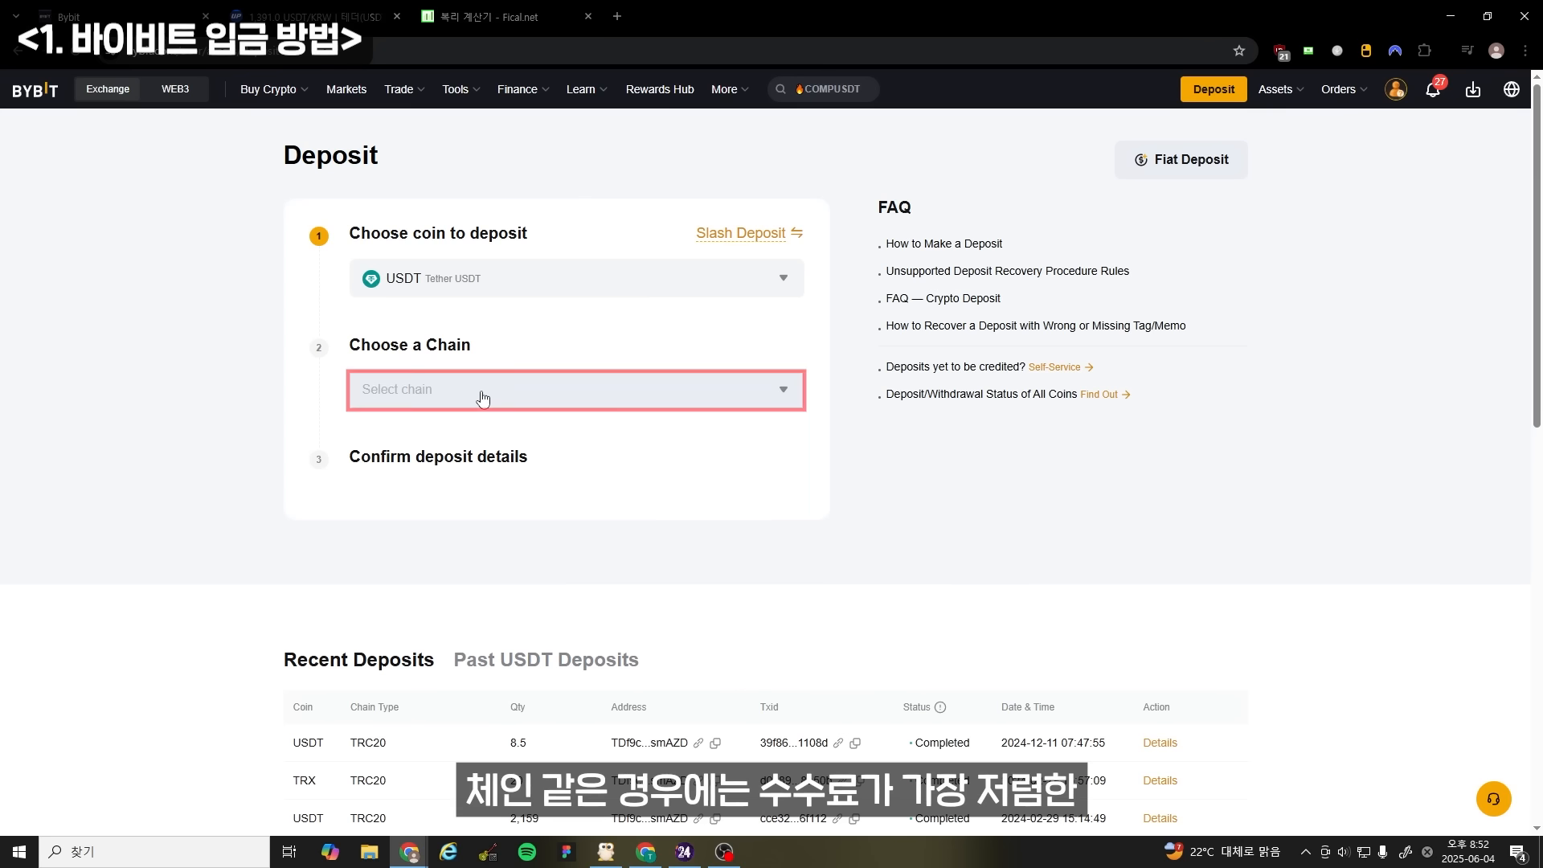
key(alt+Tab)
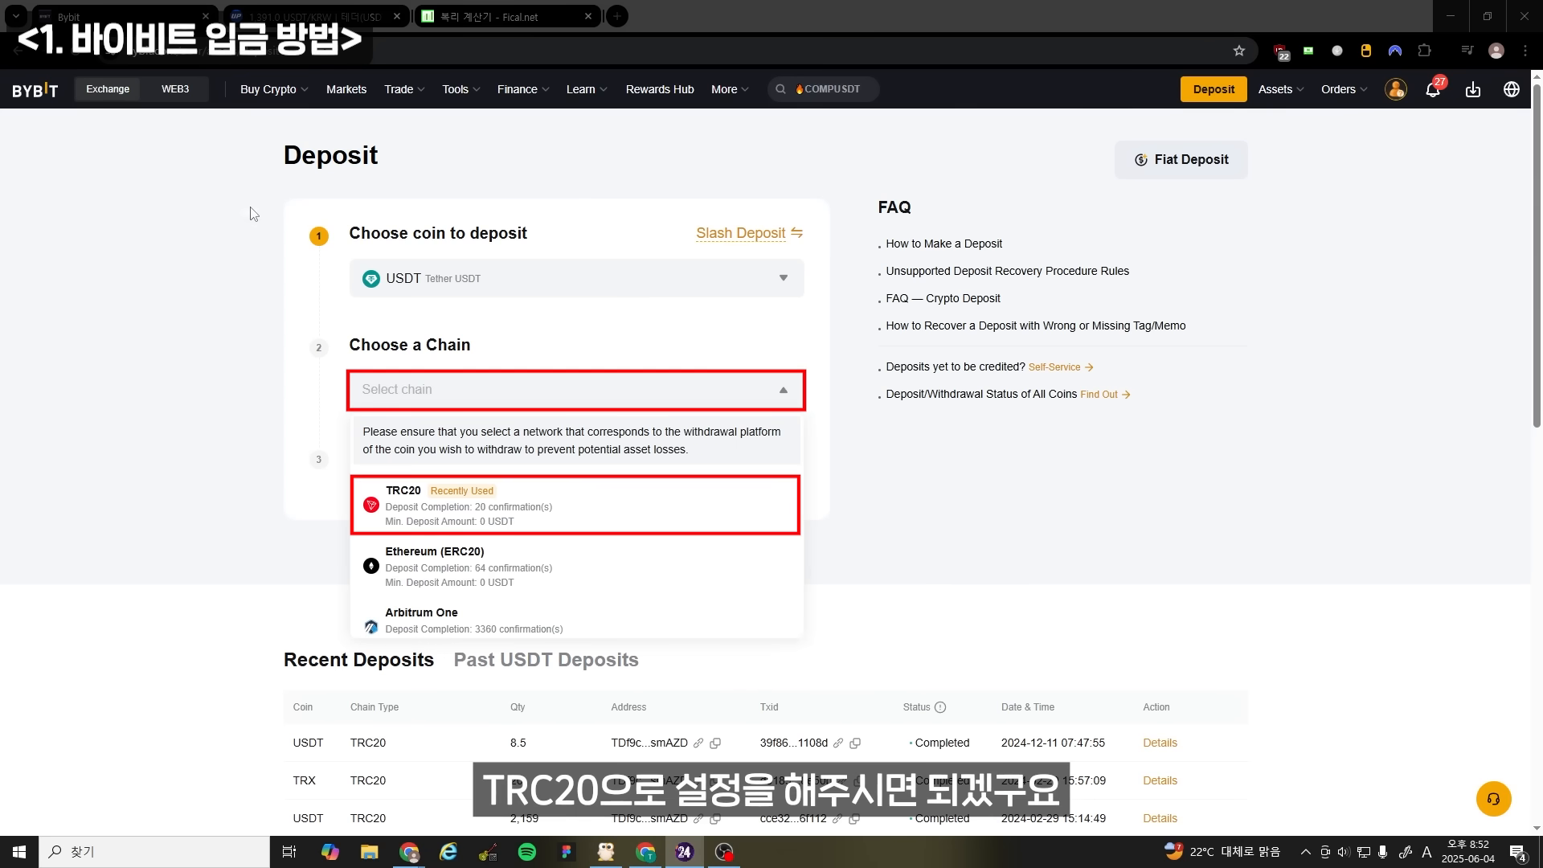
click(474, 530)
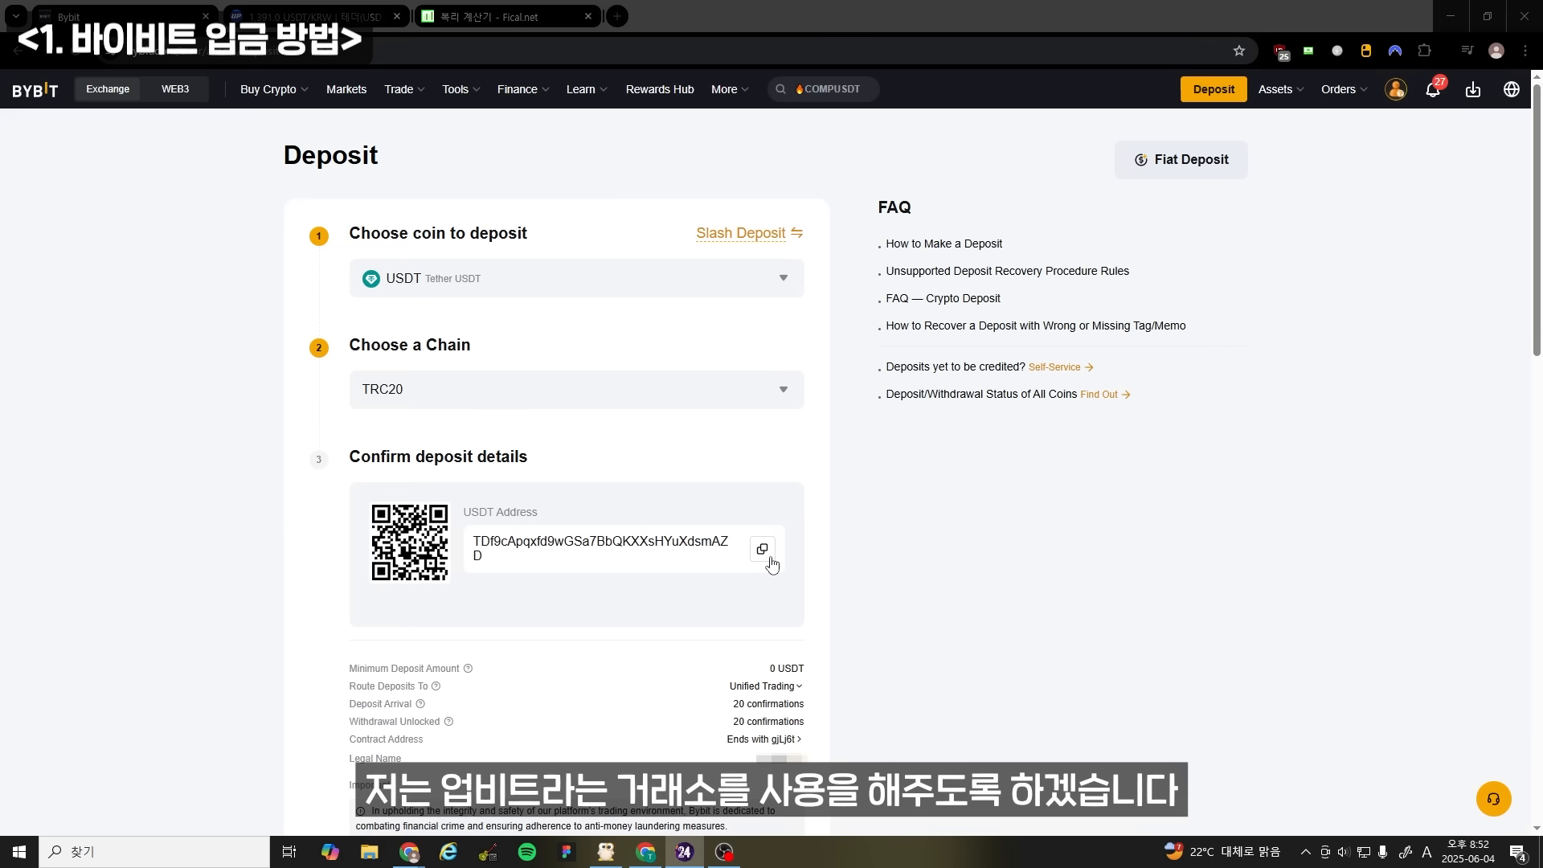
click(802, 504)
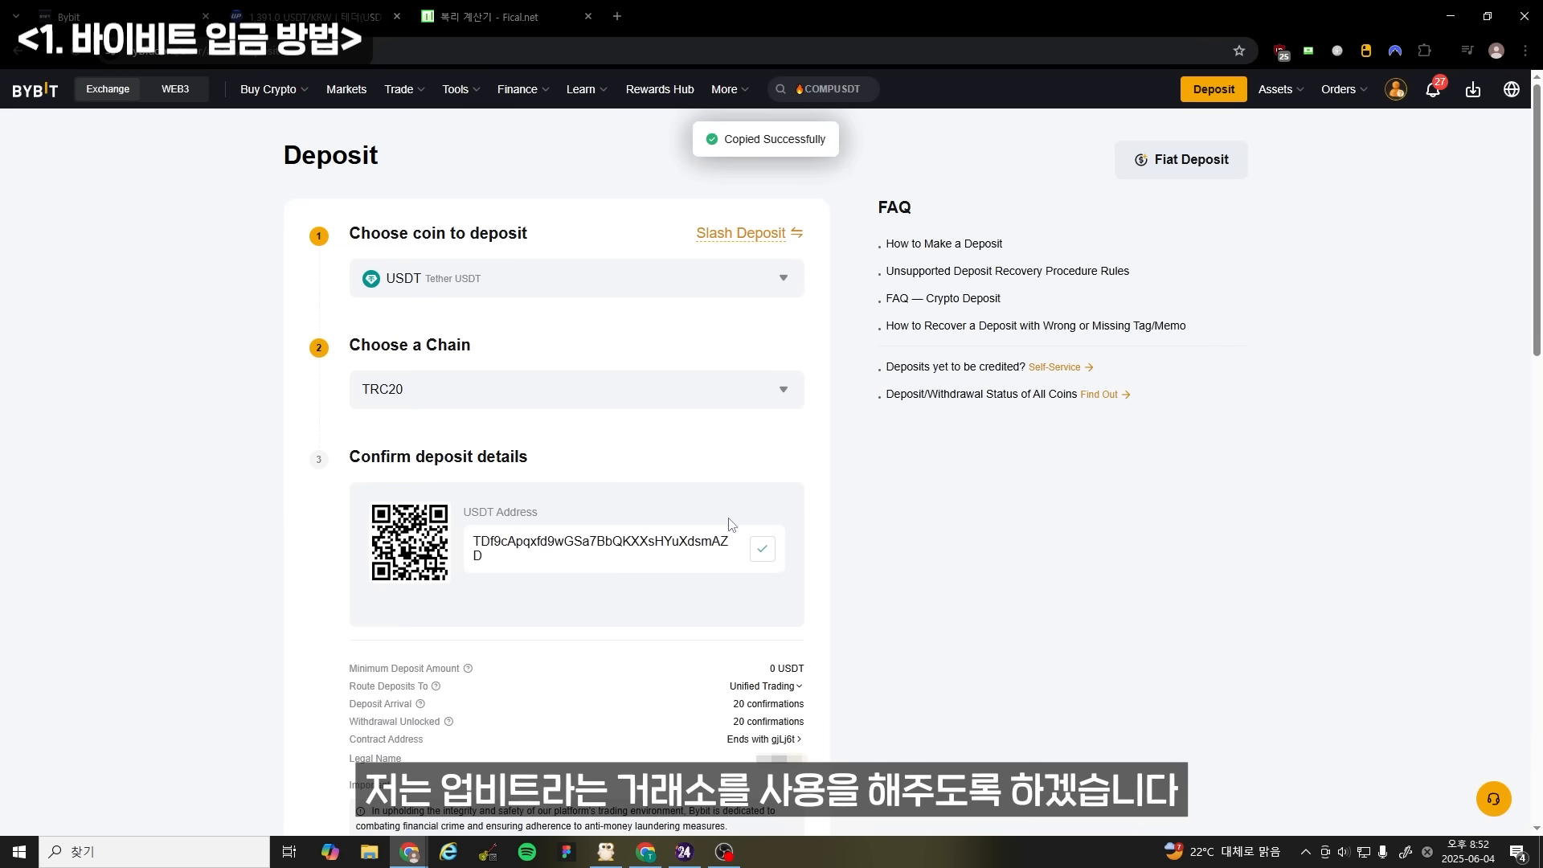
click(268, 6)
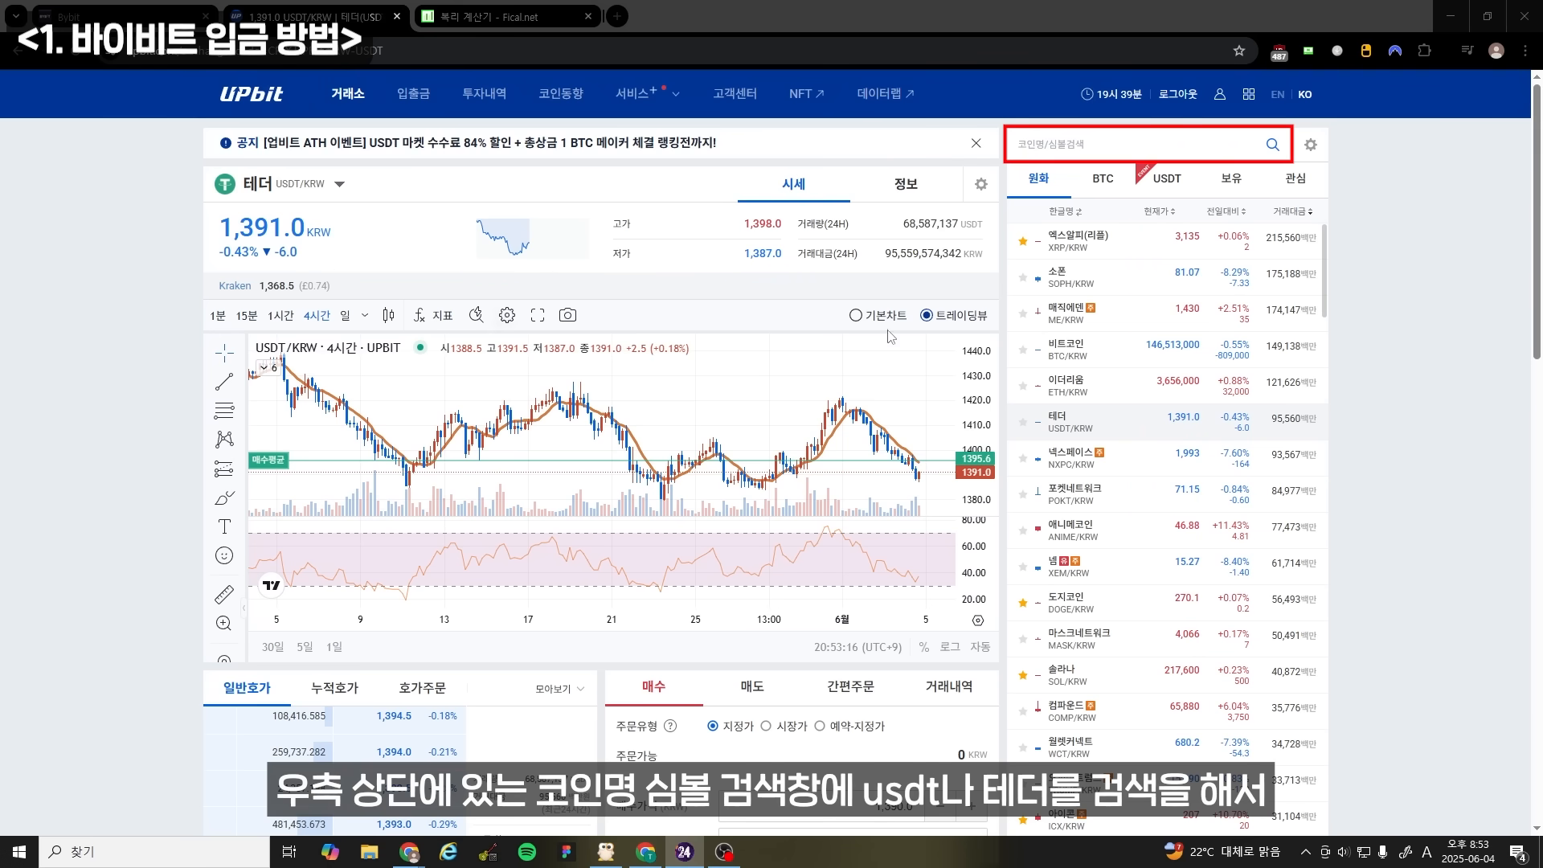
Search Upbit's coin list for 'usdt', then go to the 입출금 deposit and withdrawal page.
click(1068, 145)
text(usdt)
scroll(1146, 457, down, 2)
scroll(1146, 457, down, 2)
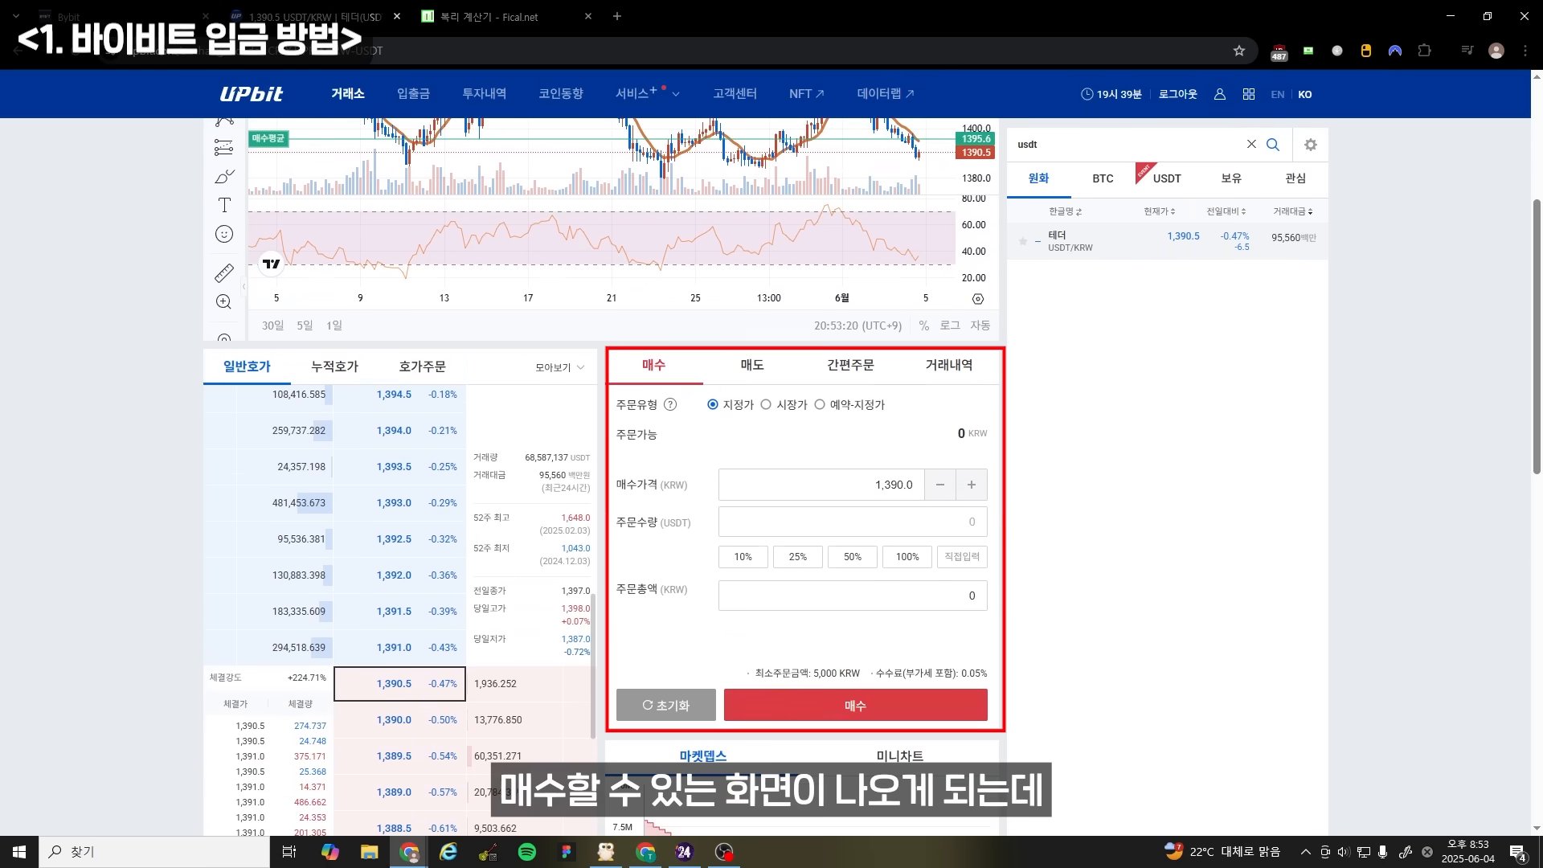
key(alt+Tab)
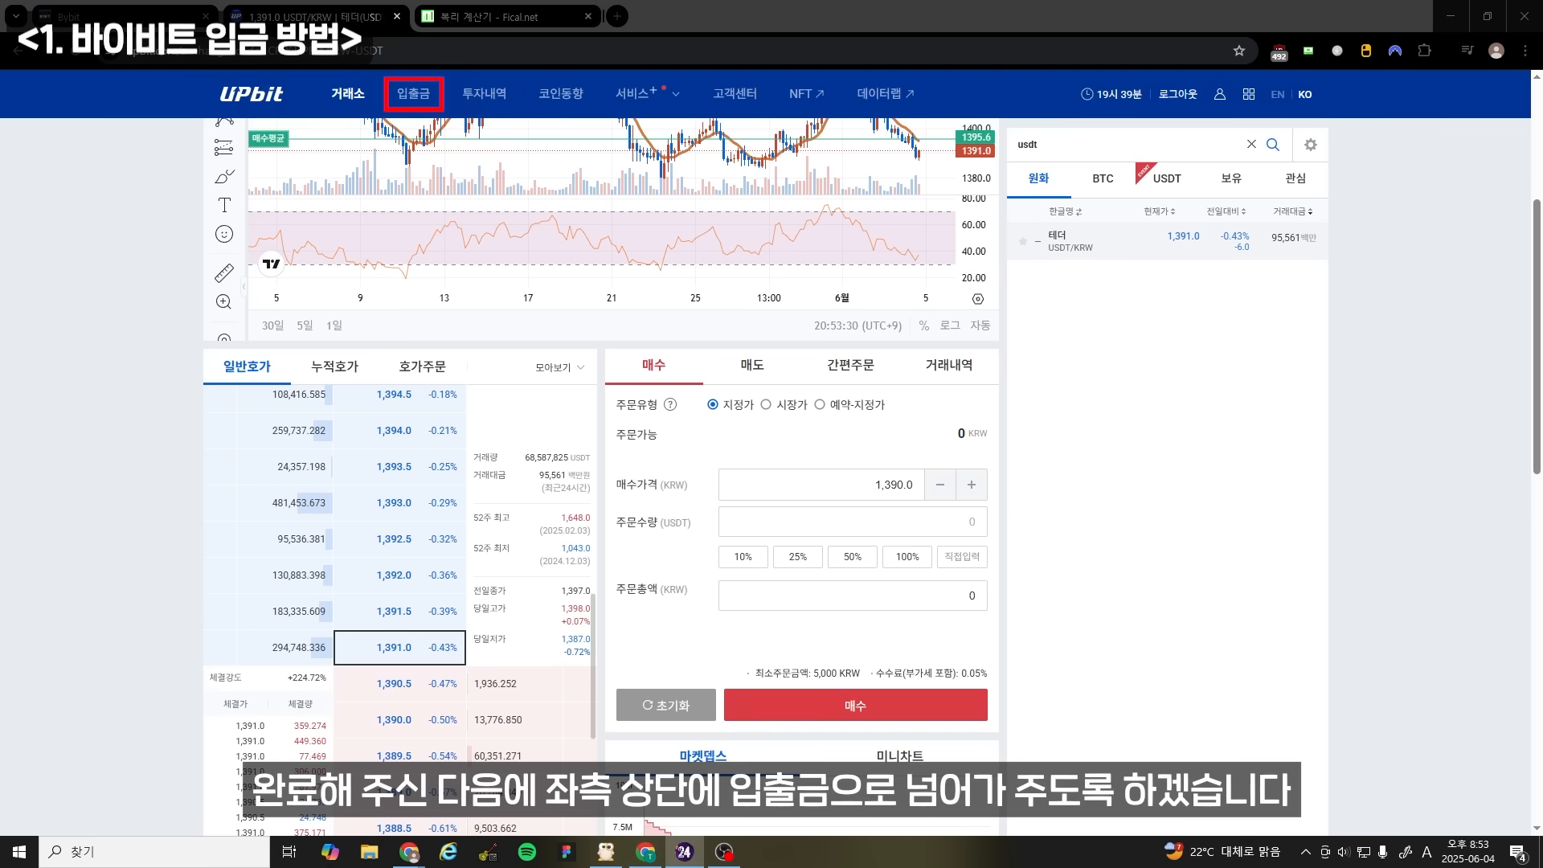
click(399, 90)
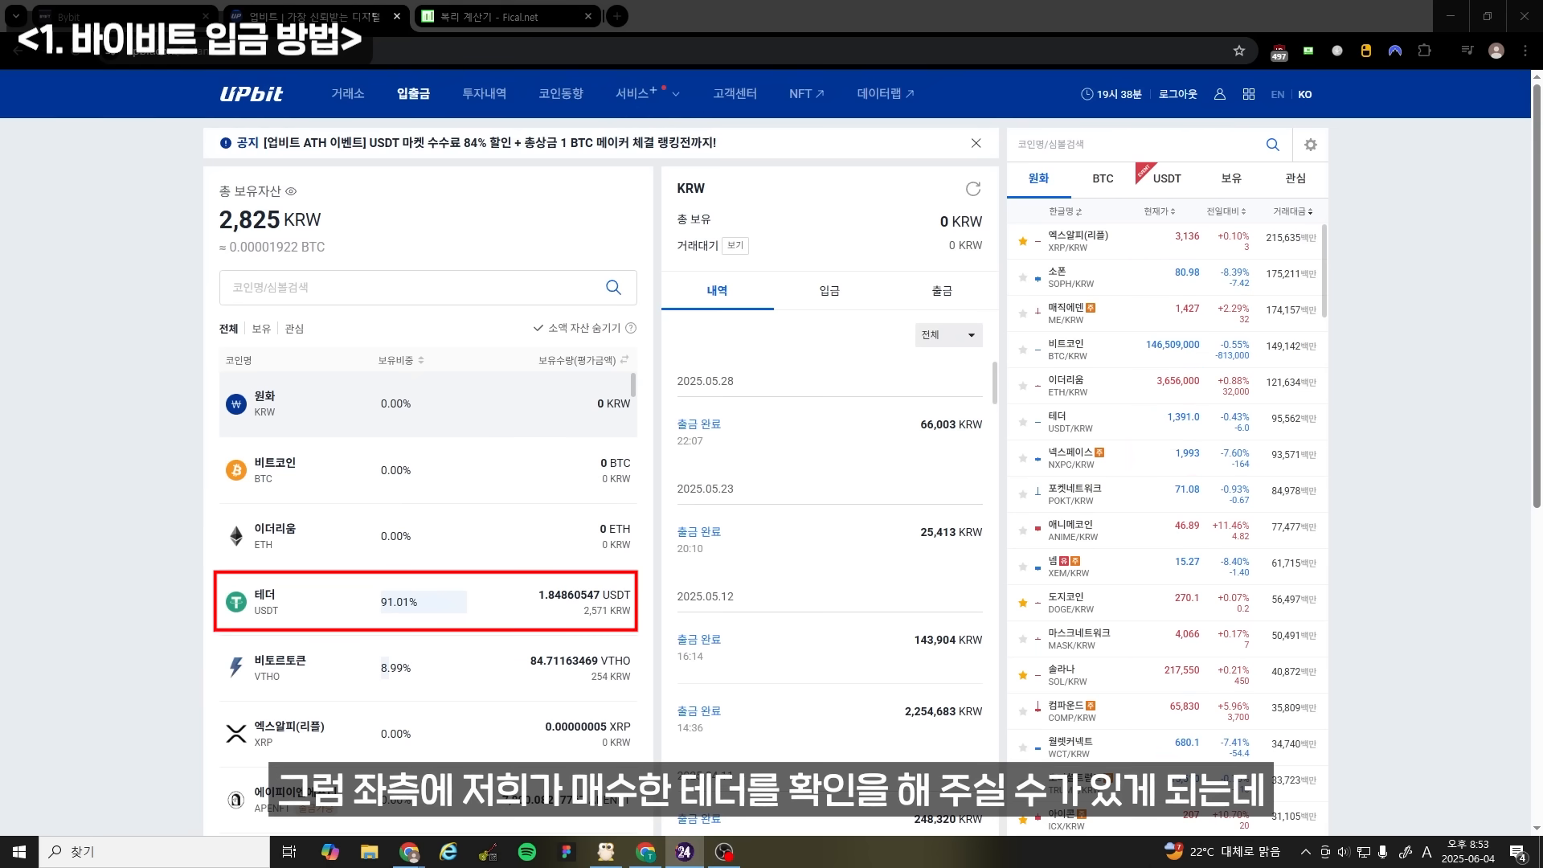
Request a Tether withdrawal of the maximum 1.848605 USDT over the Tron network.
click(322, 602)
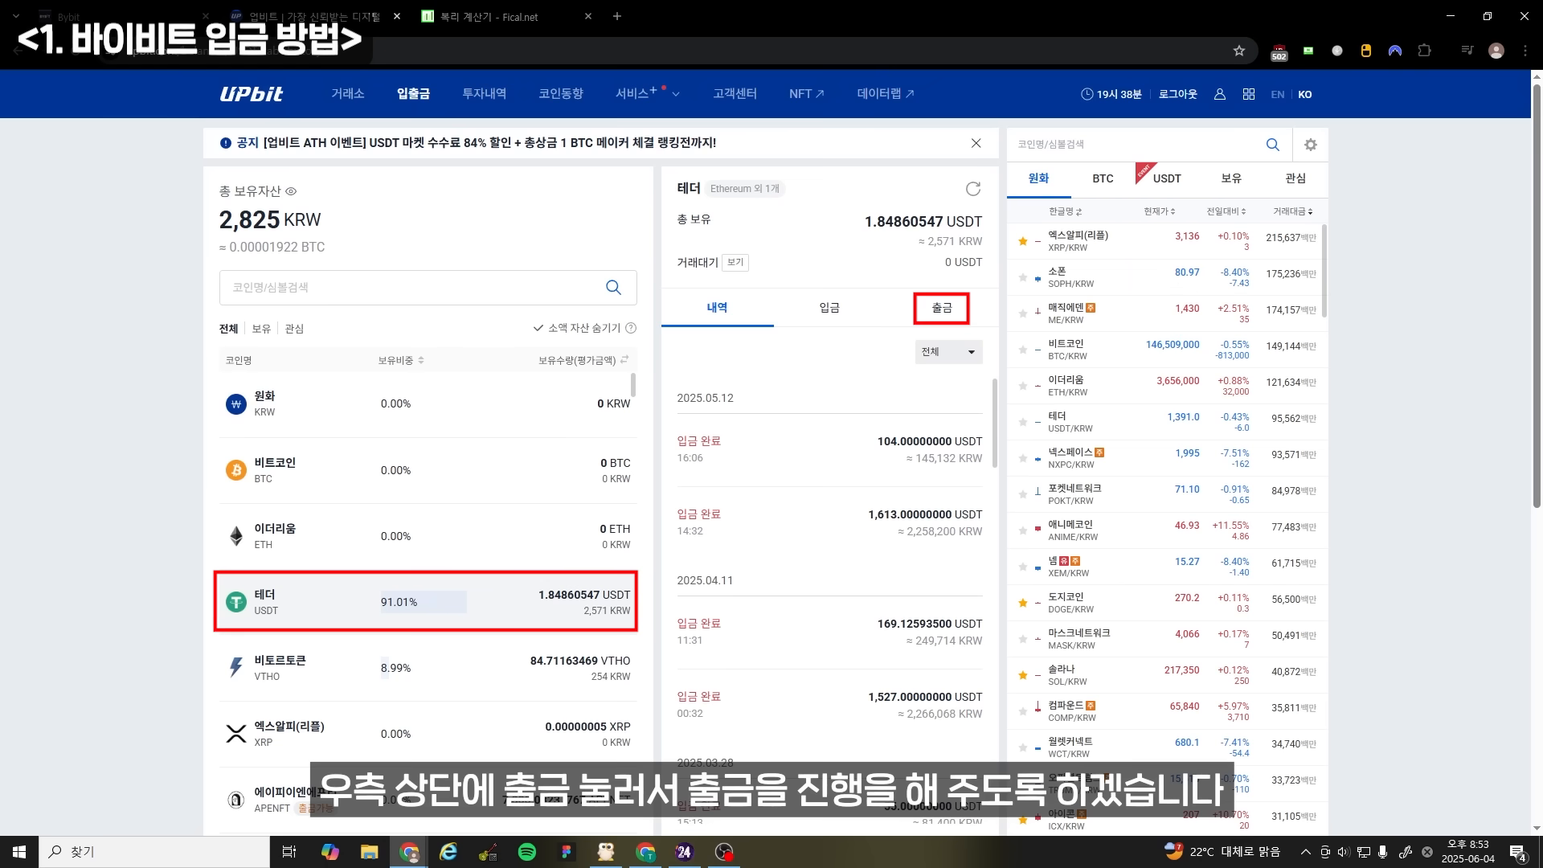
click(941, 307)
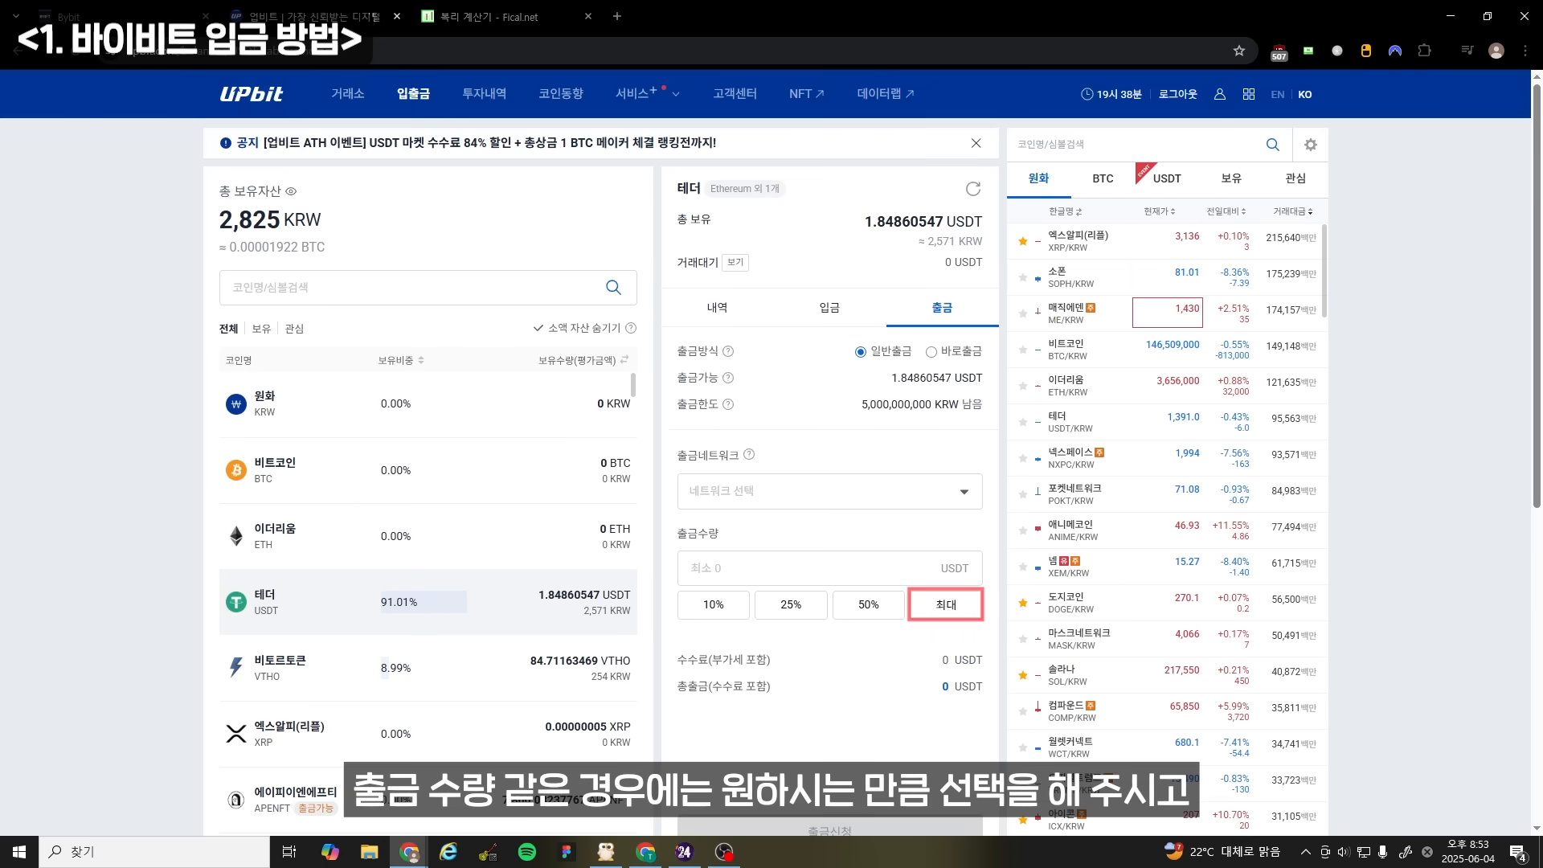
click(946, 605)
click(772, 492)
click(703, 579)
scroll(703, 579, down, 1)
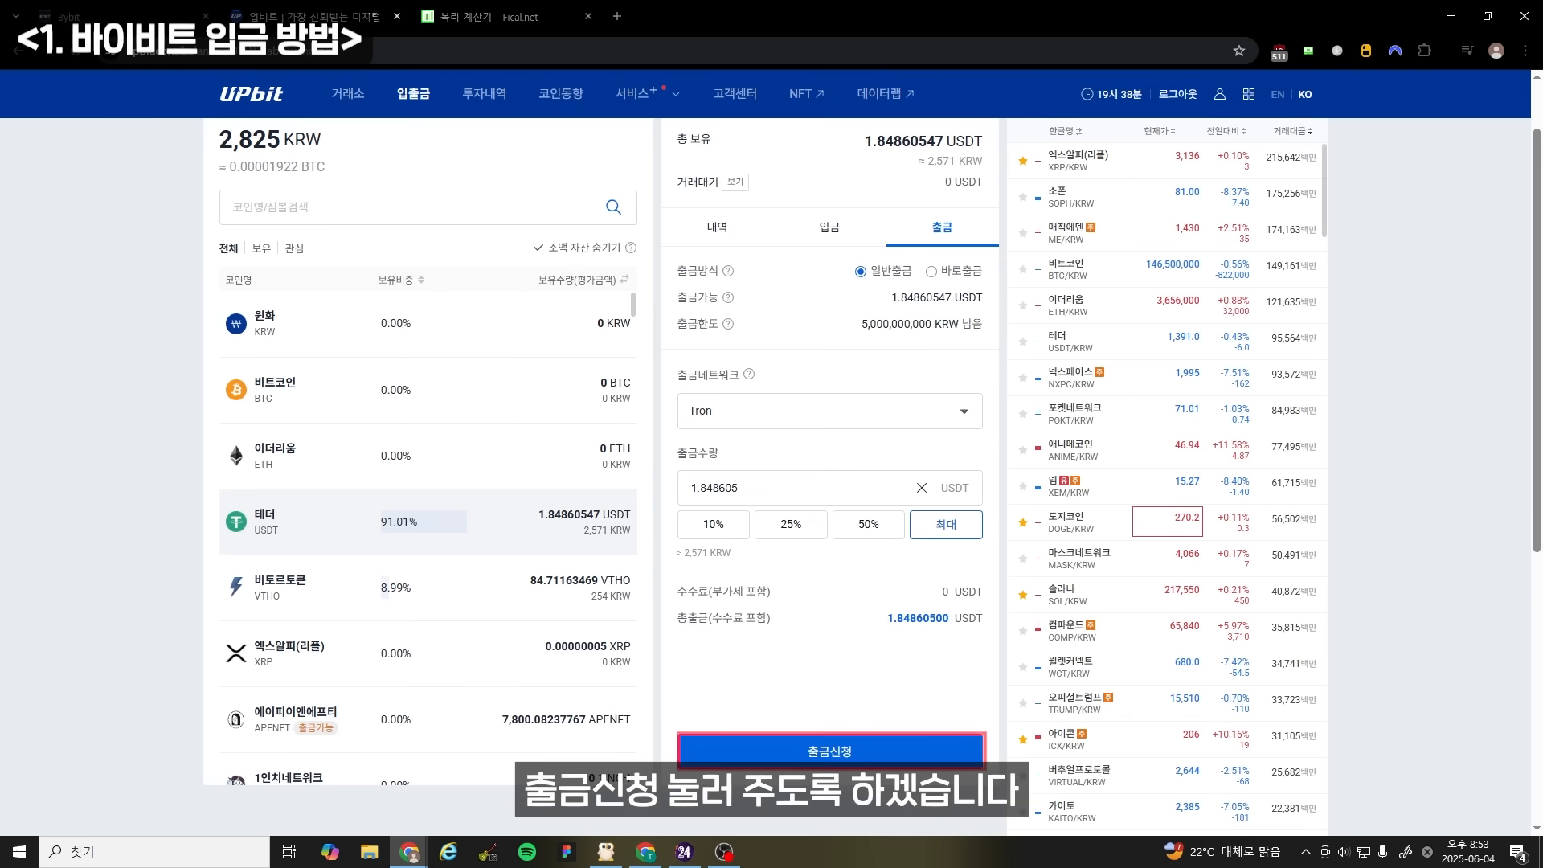
click(739, 760)
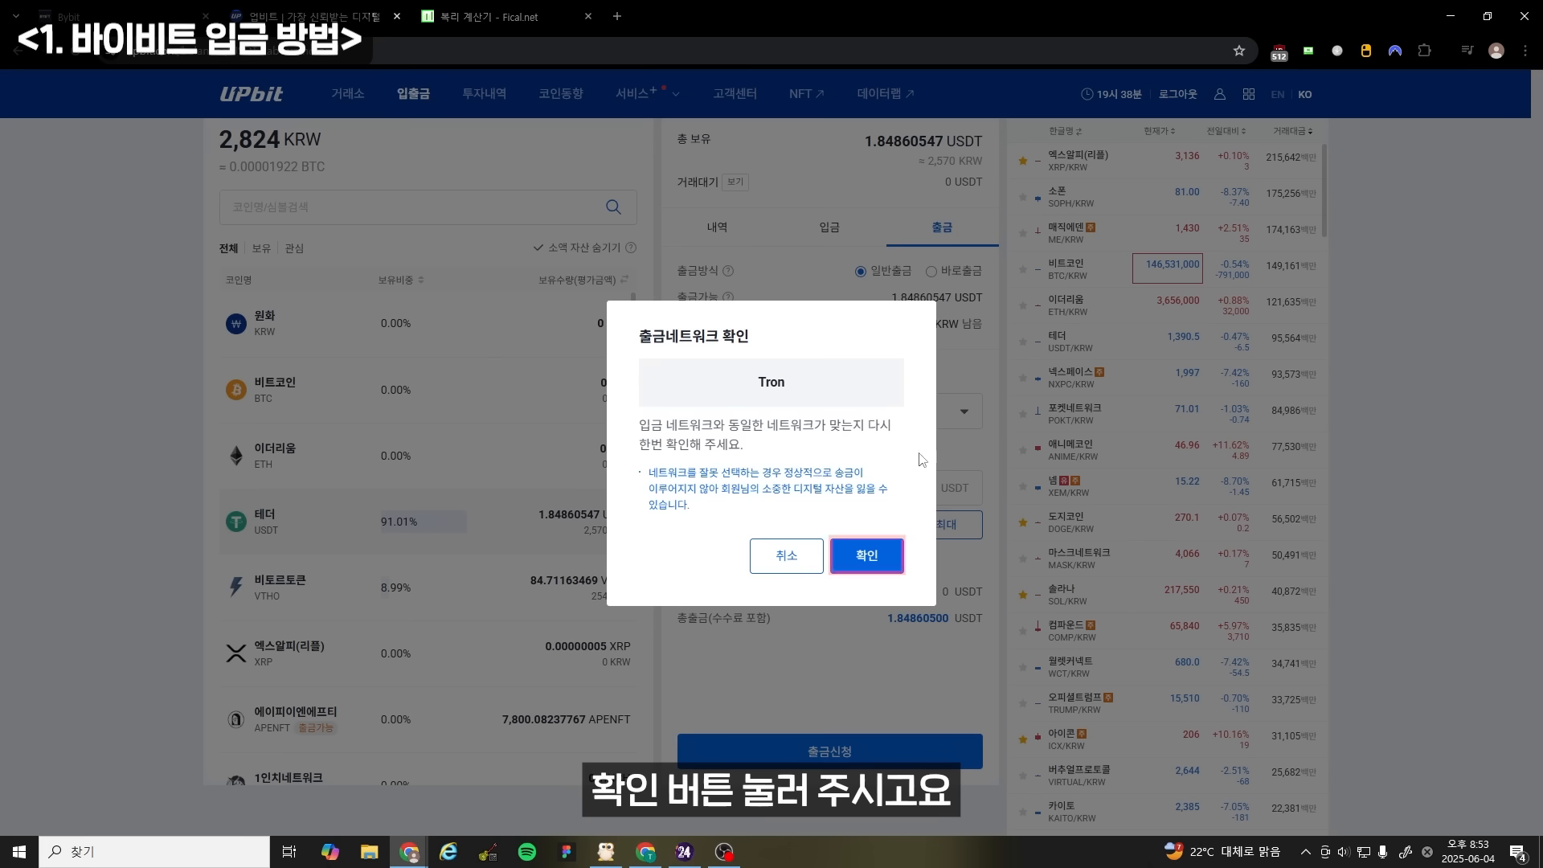
click(878, 555)
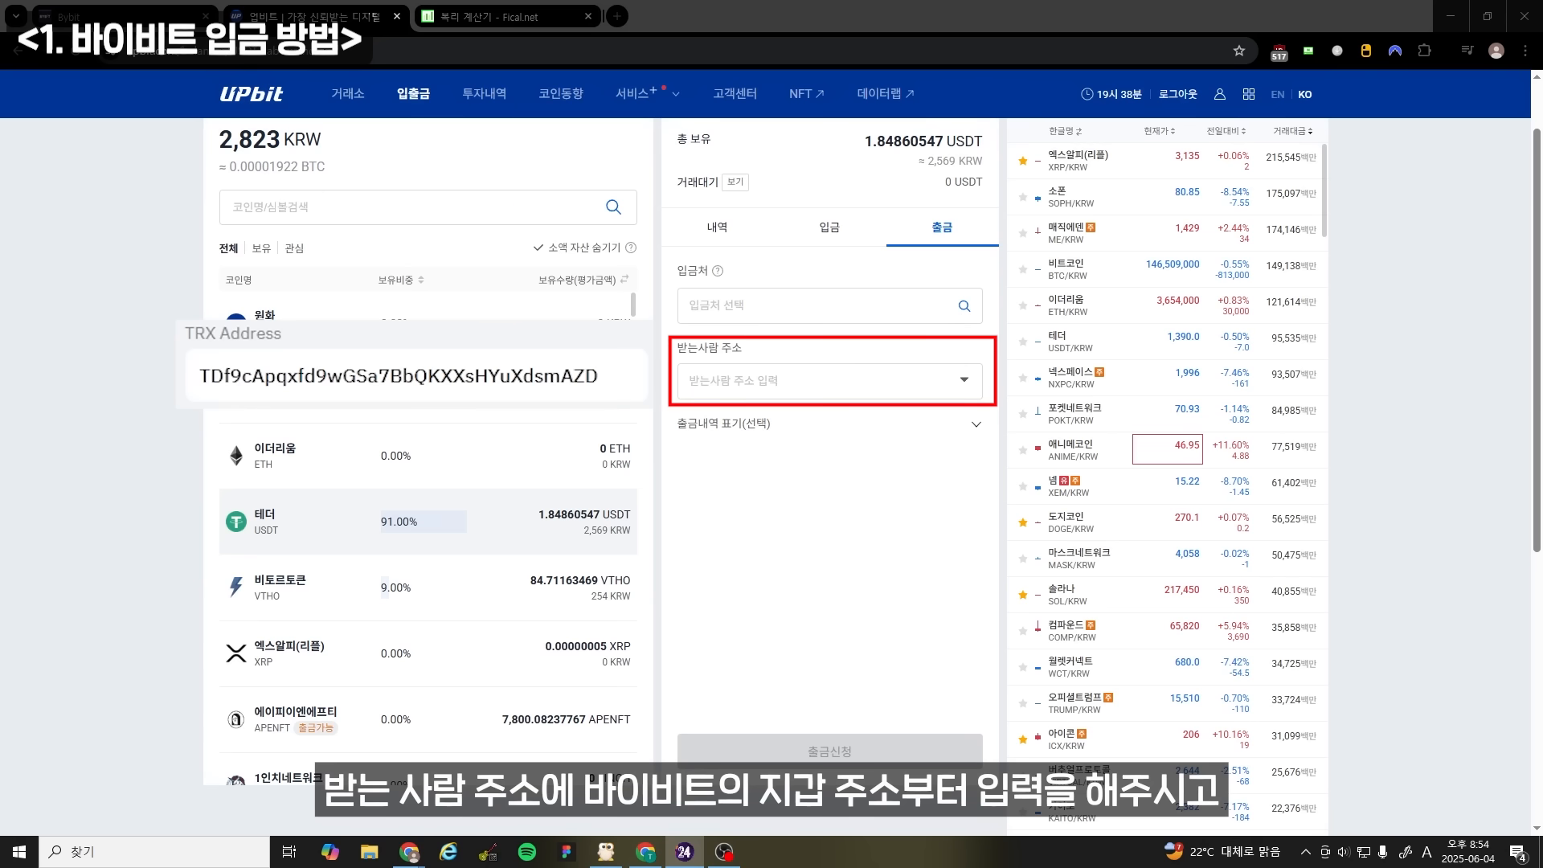
Paste the Bybit address as recipient, set 바이비트 as destination, submit, and begin two-channel authentication.
click(755, 381)
key(ctrl+v)
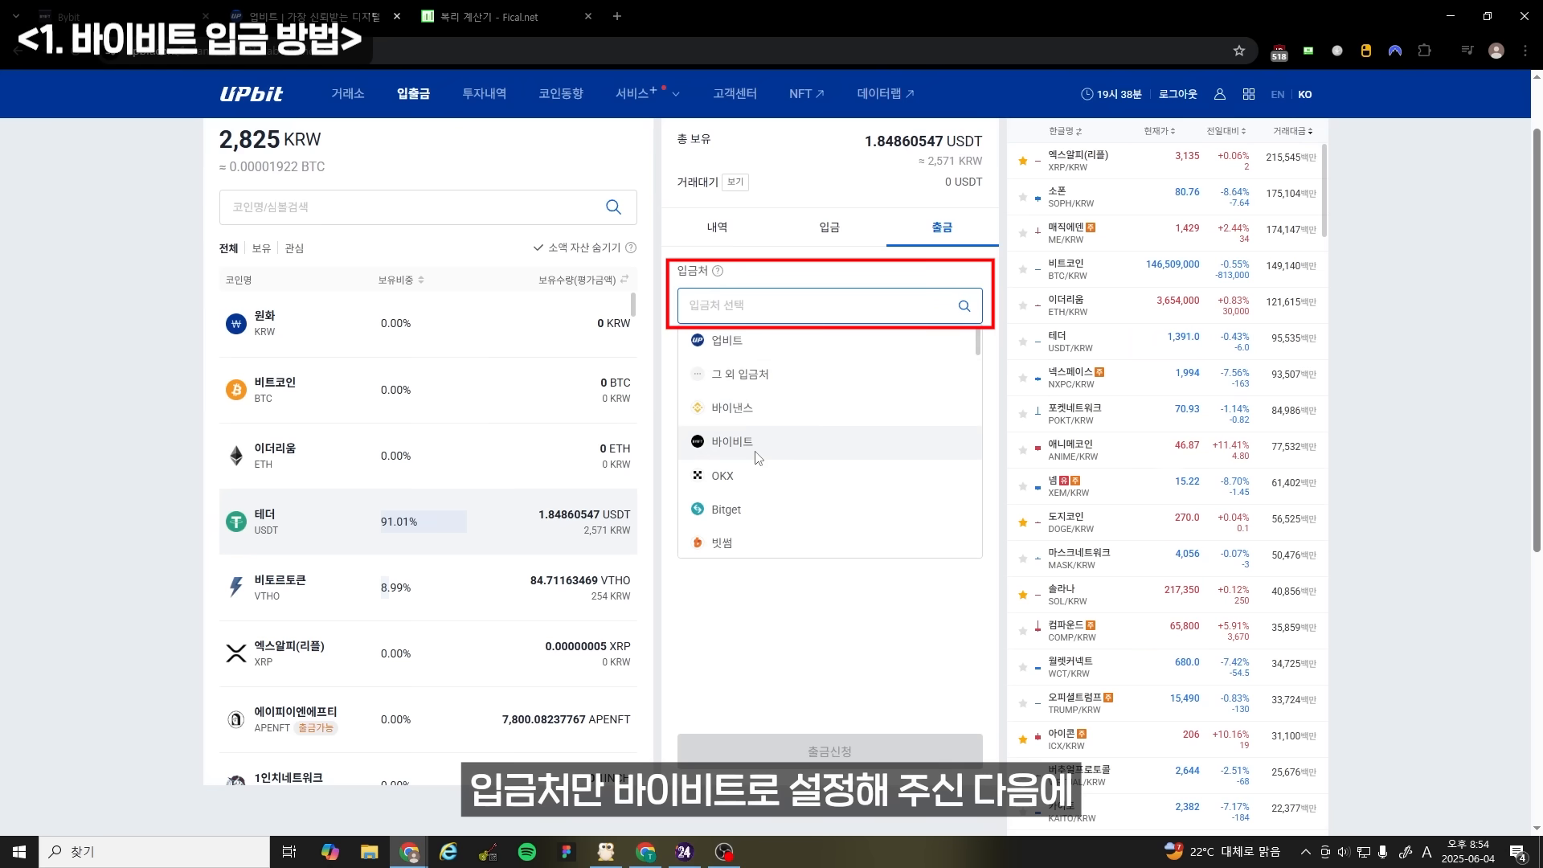
click(755, 444)
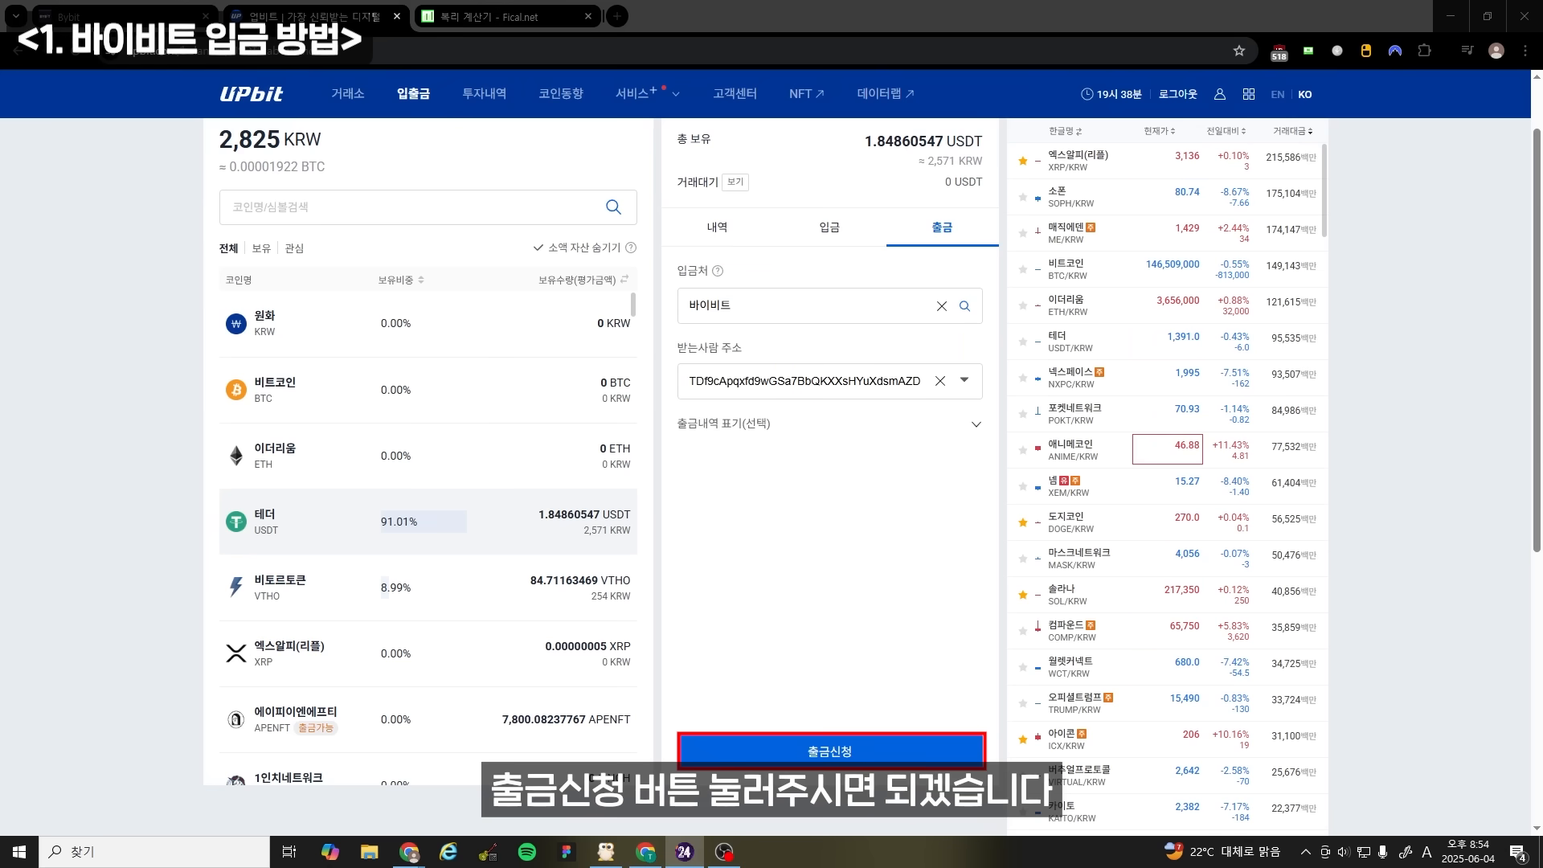
click(803, 745)
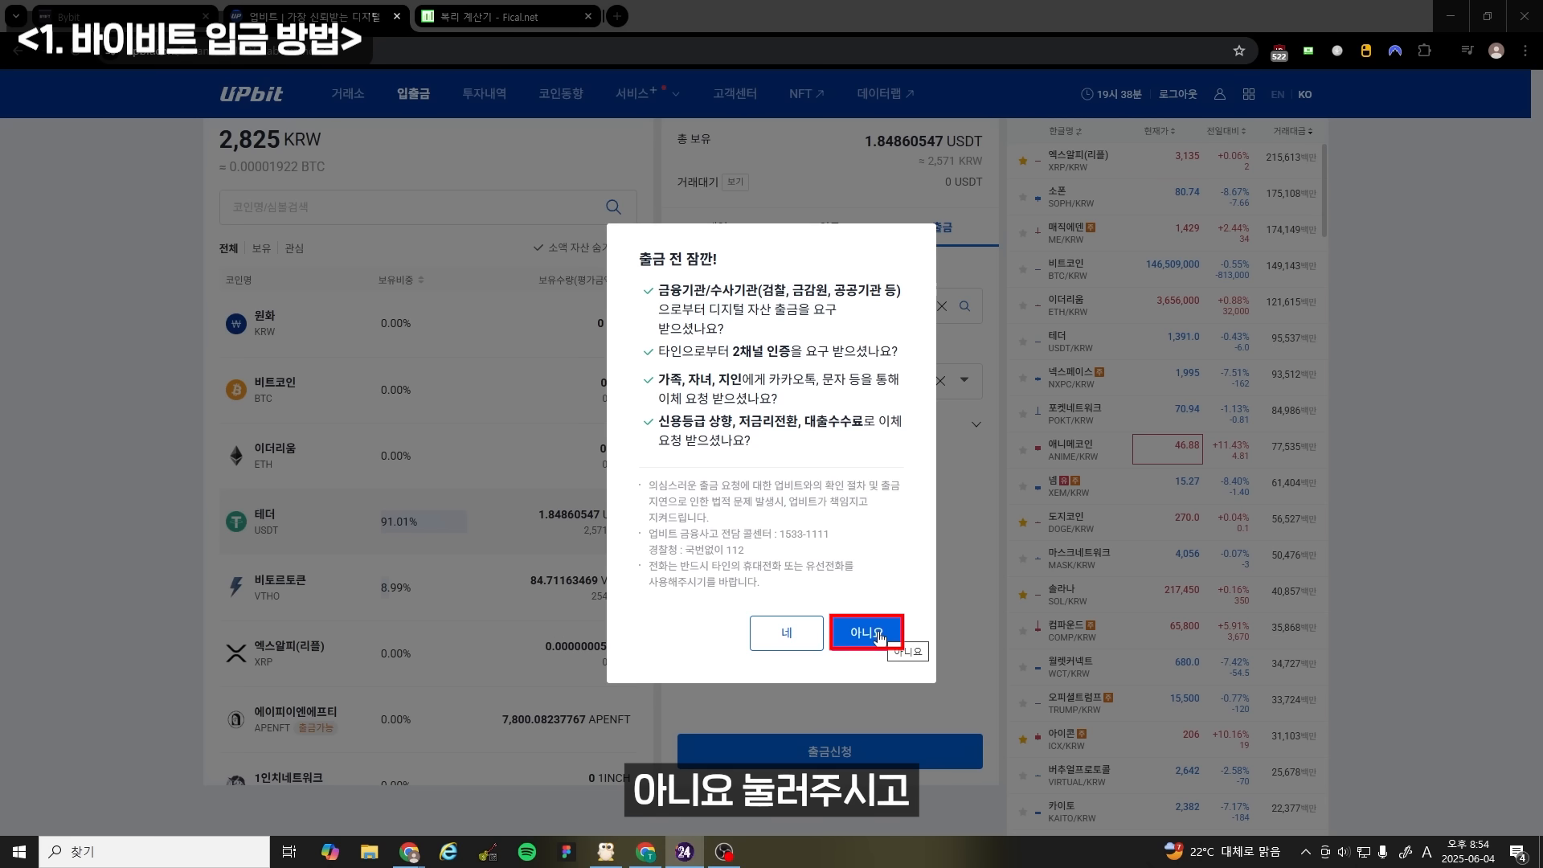
click(878, 635)
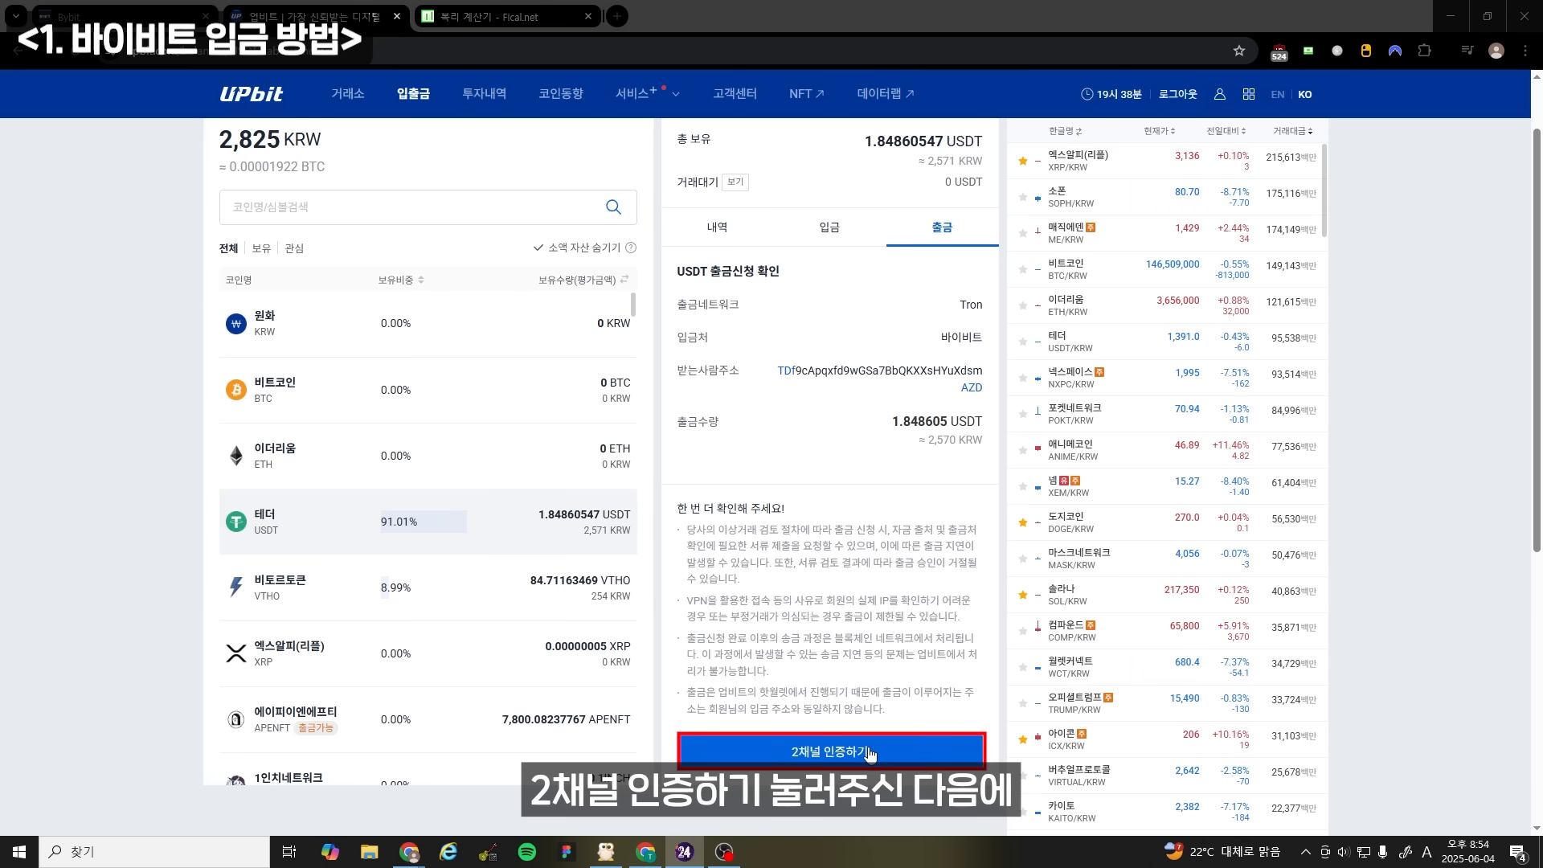
click(871, 753)
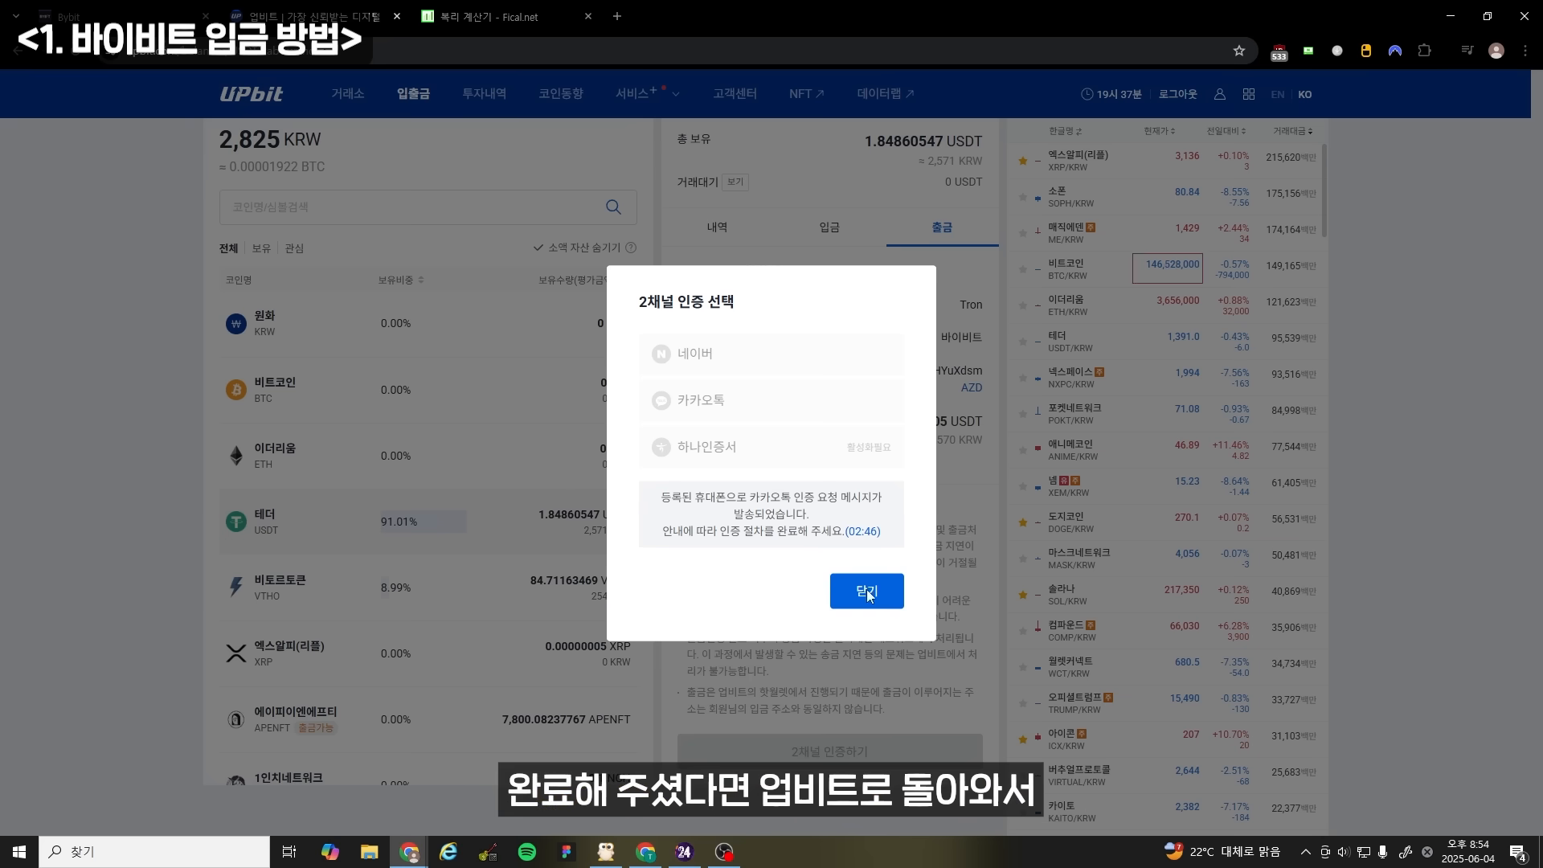
Acknowledge the completed withdrawal and filter Upbit's 내역 history to 출금 withdrawals only.
click(819, 593)
click(718, 230)
click(935, 273)
click(931, 355)
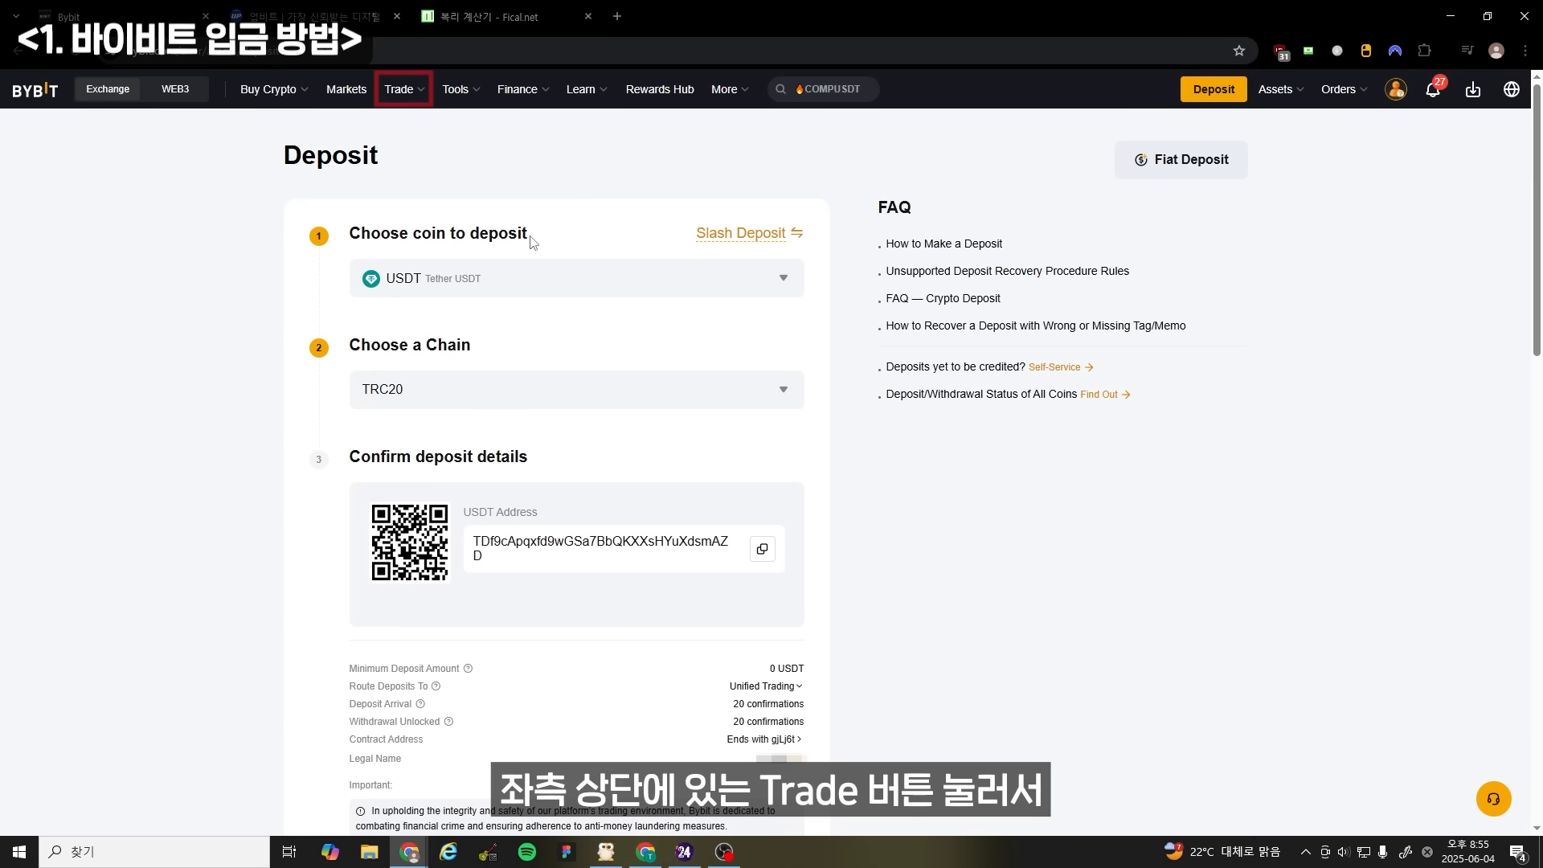
Open Bybit futures and transfer all USDT from Funding to the Unified Trading account.
mouse_move(399, 90)
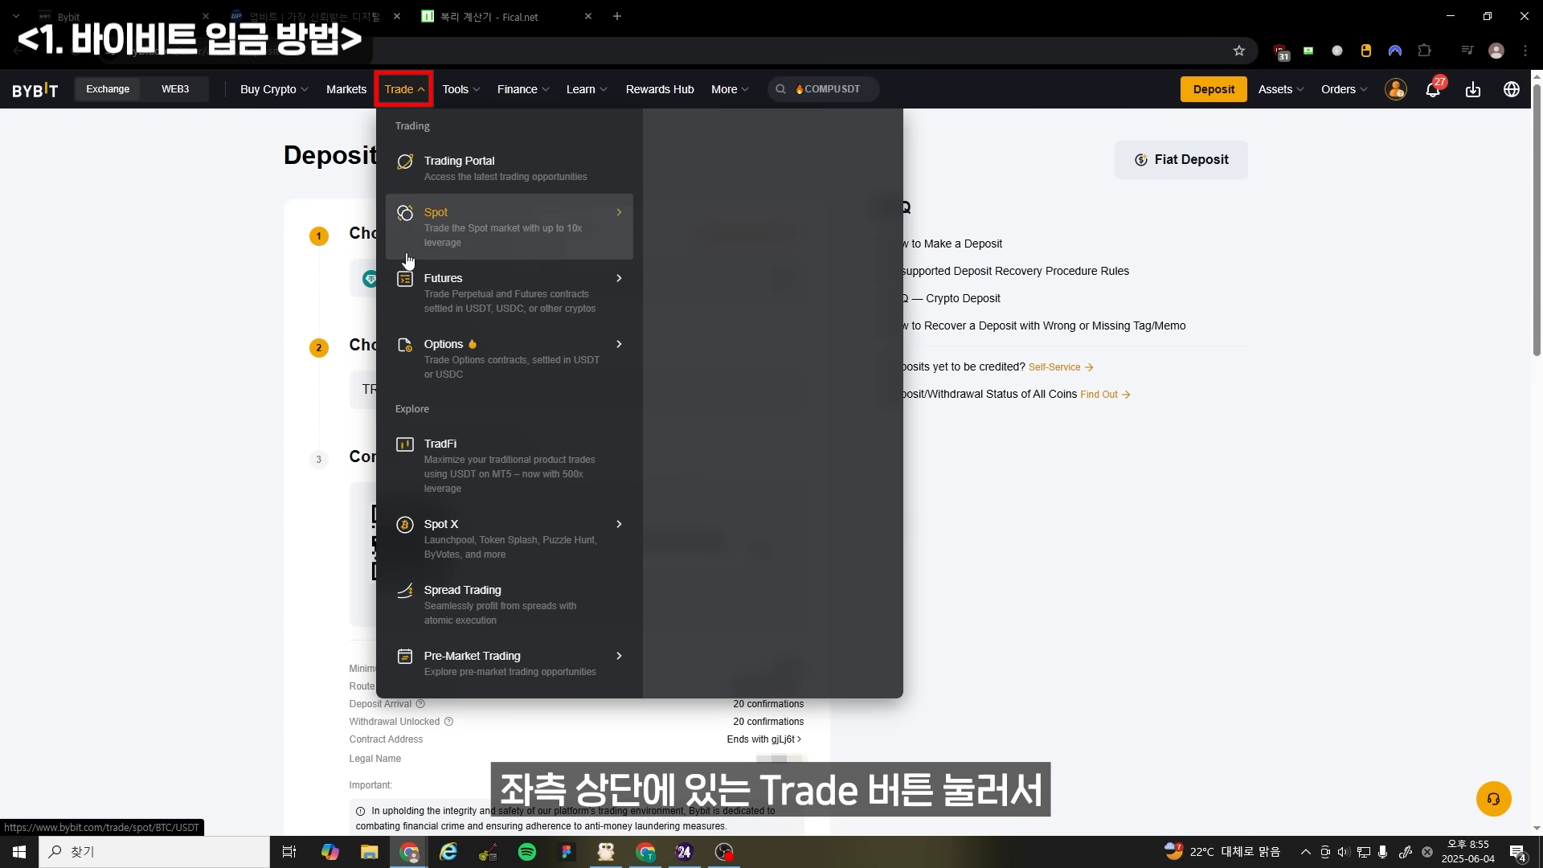
click(426, 299)
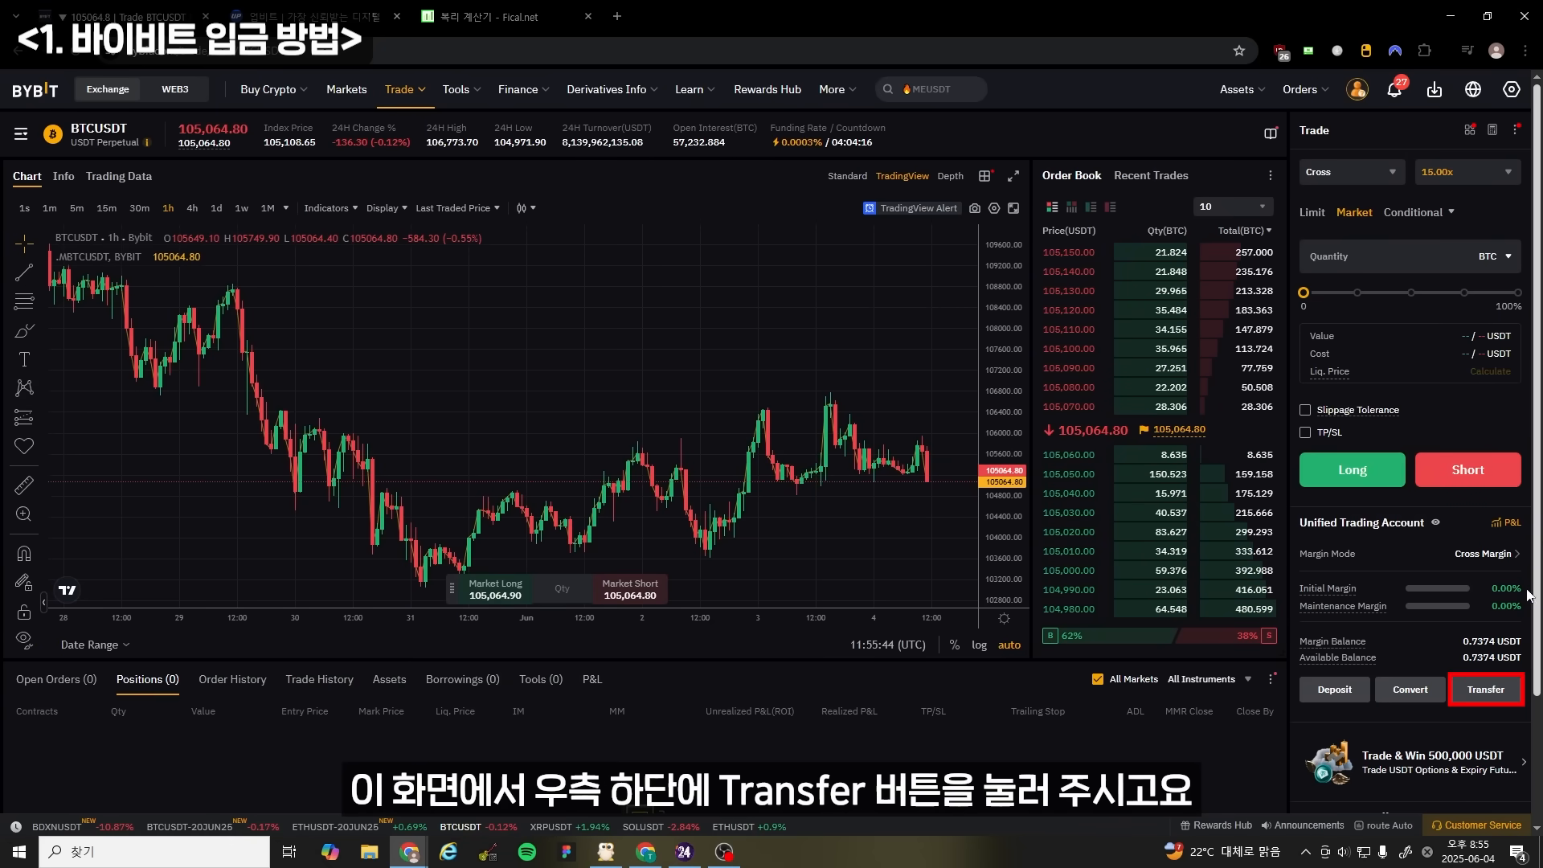
click(1485, 689)
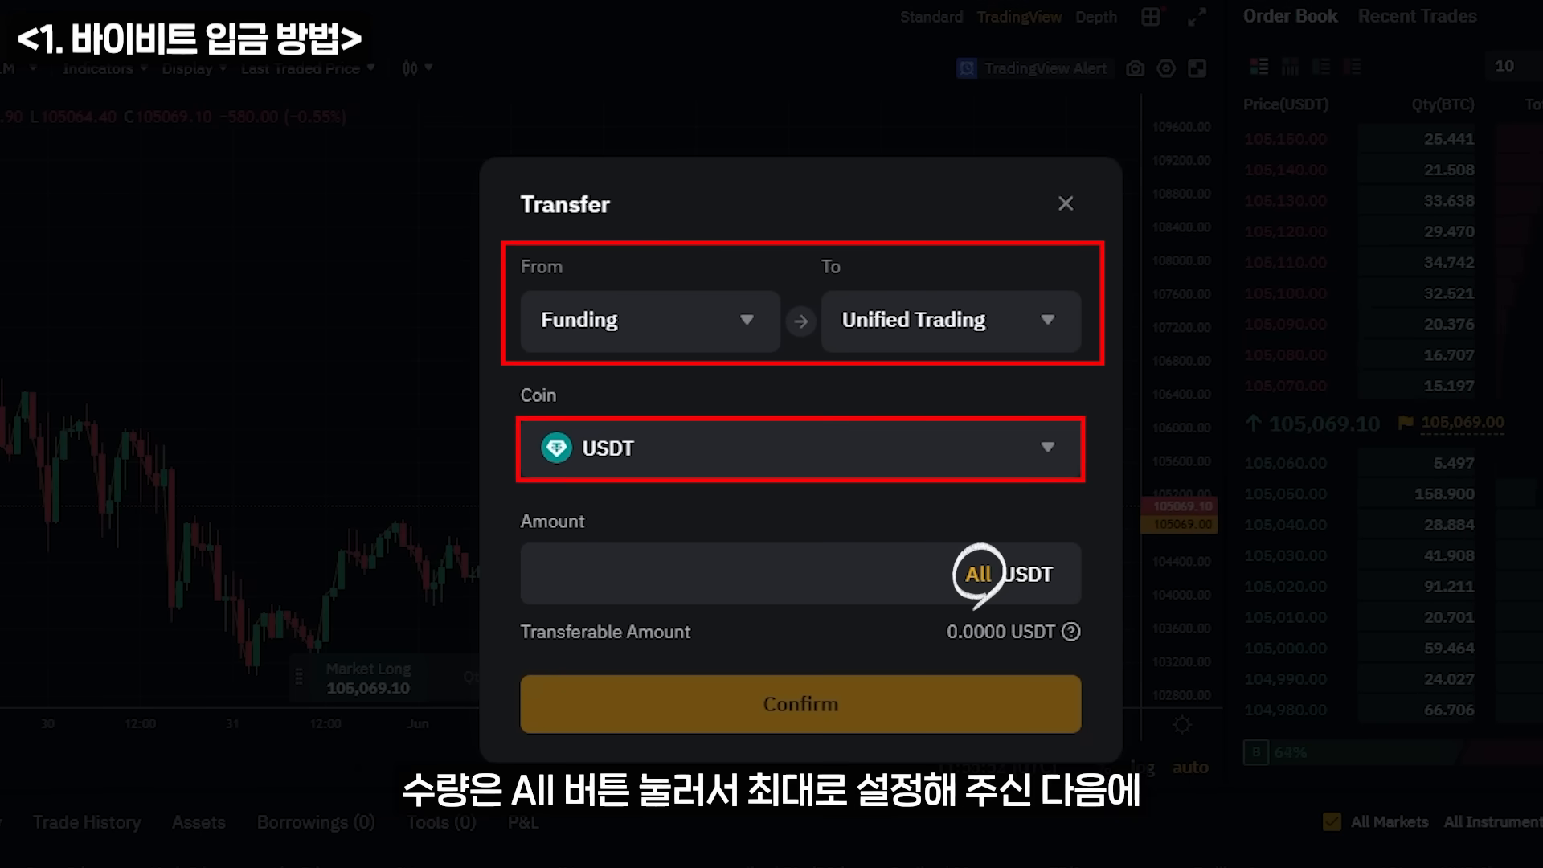
click(988, 574)
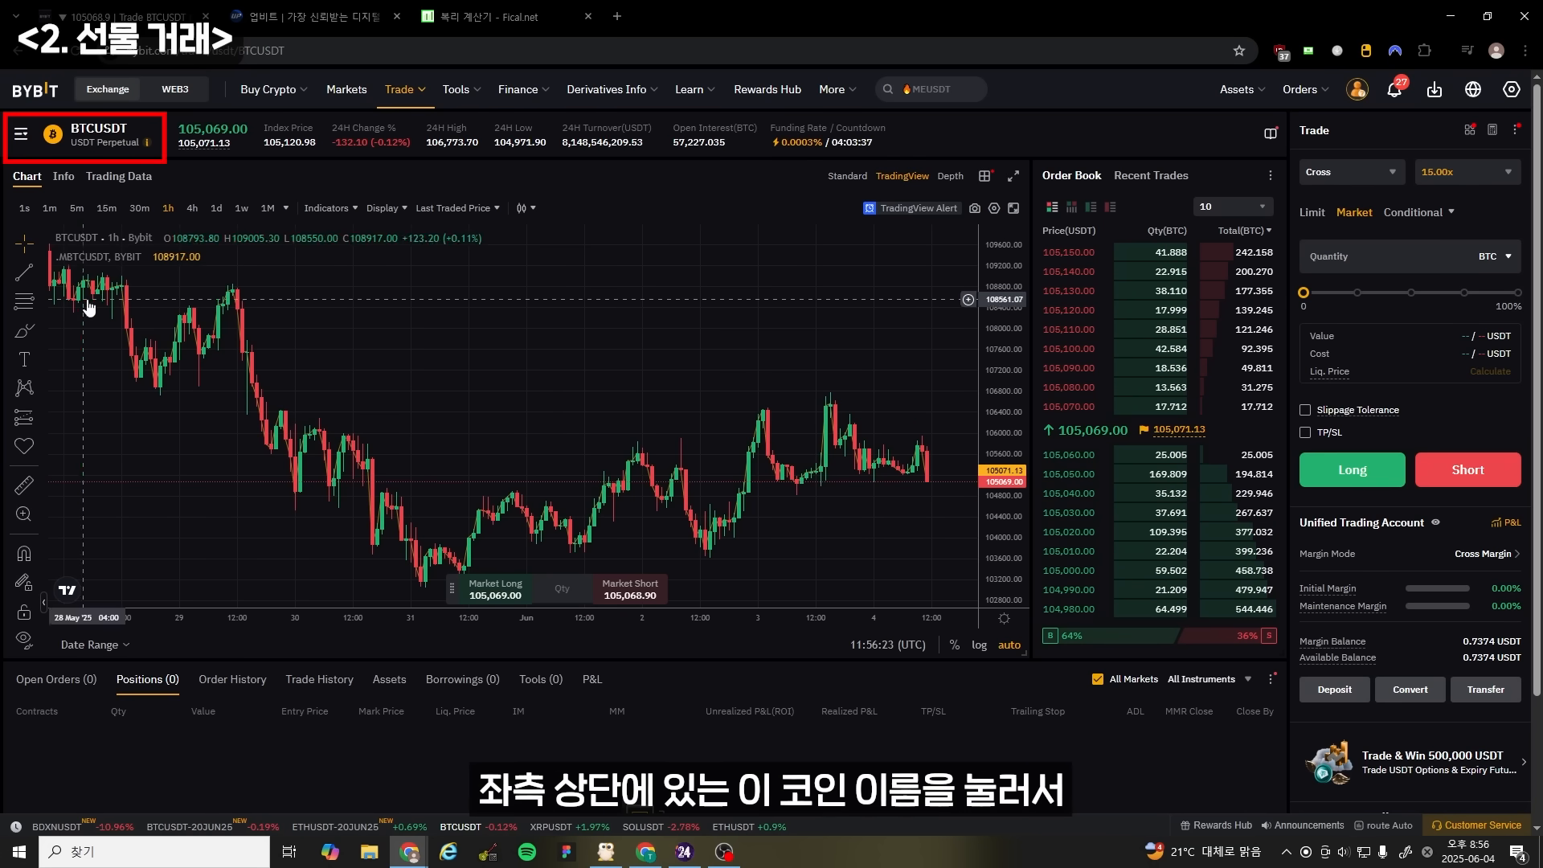
Switch the futures pair from BTCUSDT to XRPUSDT and show 1-hour candles.
click(22, 145)
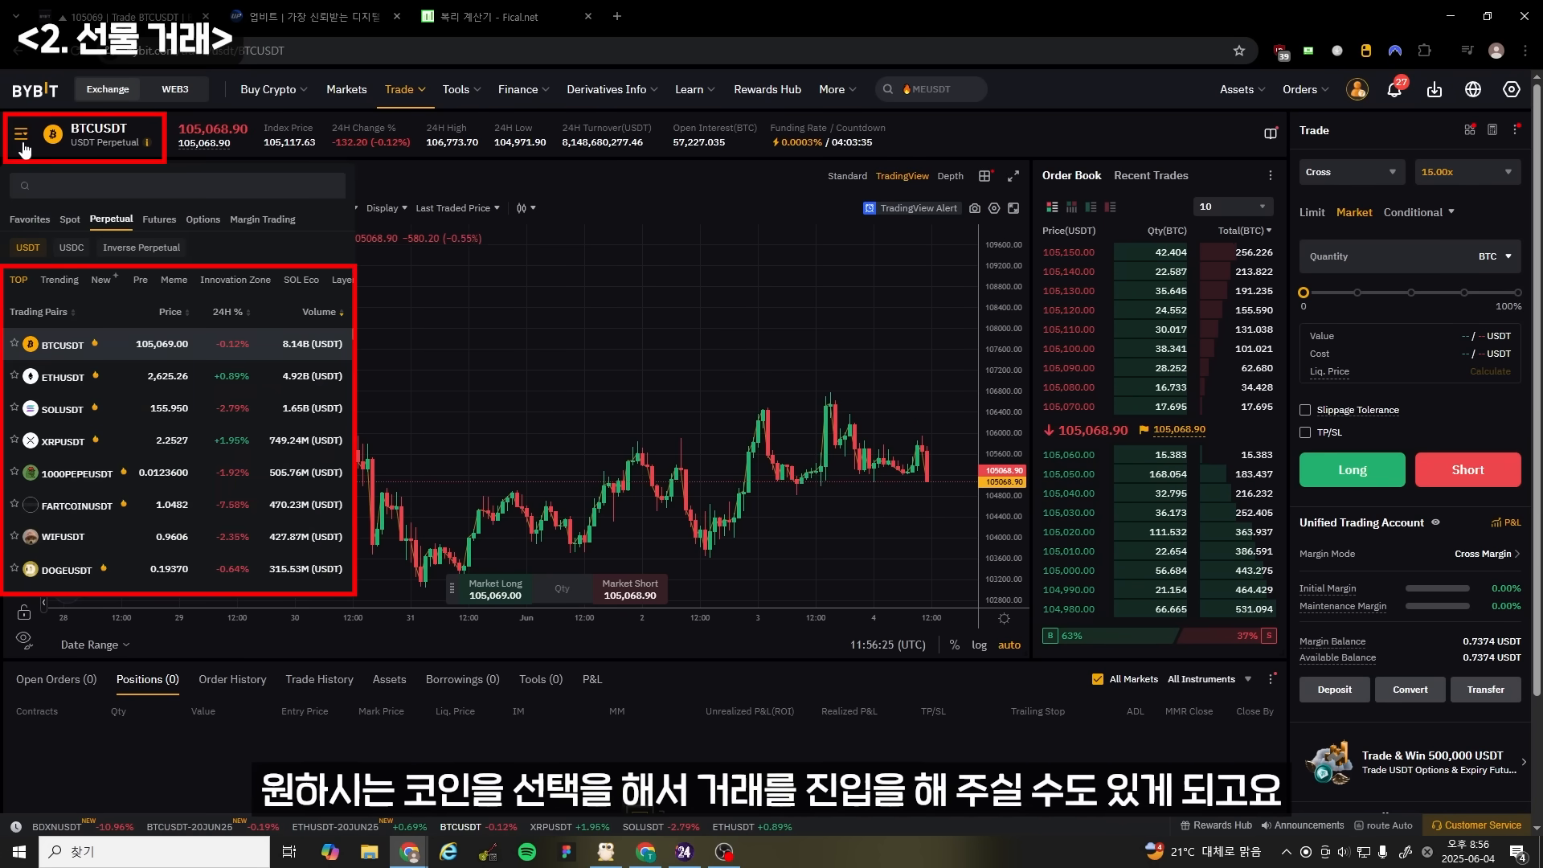
click(97, 441)
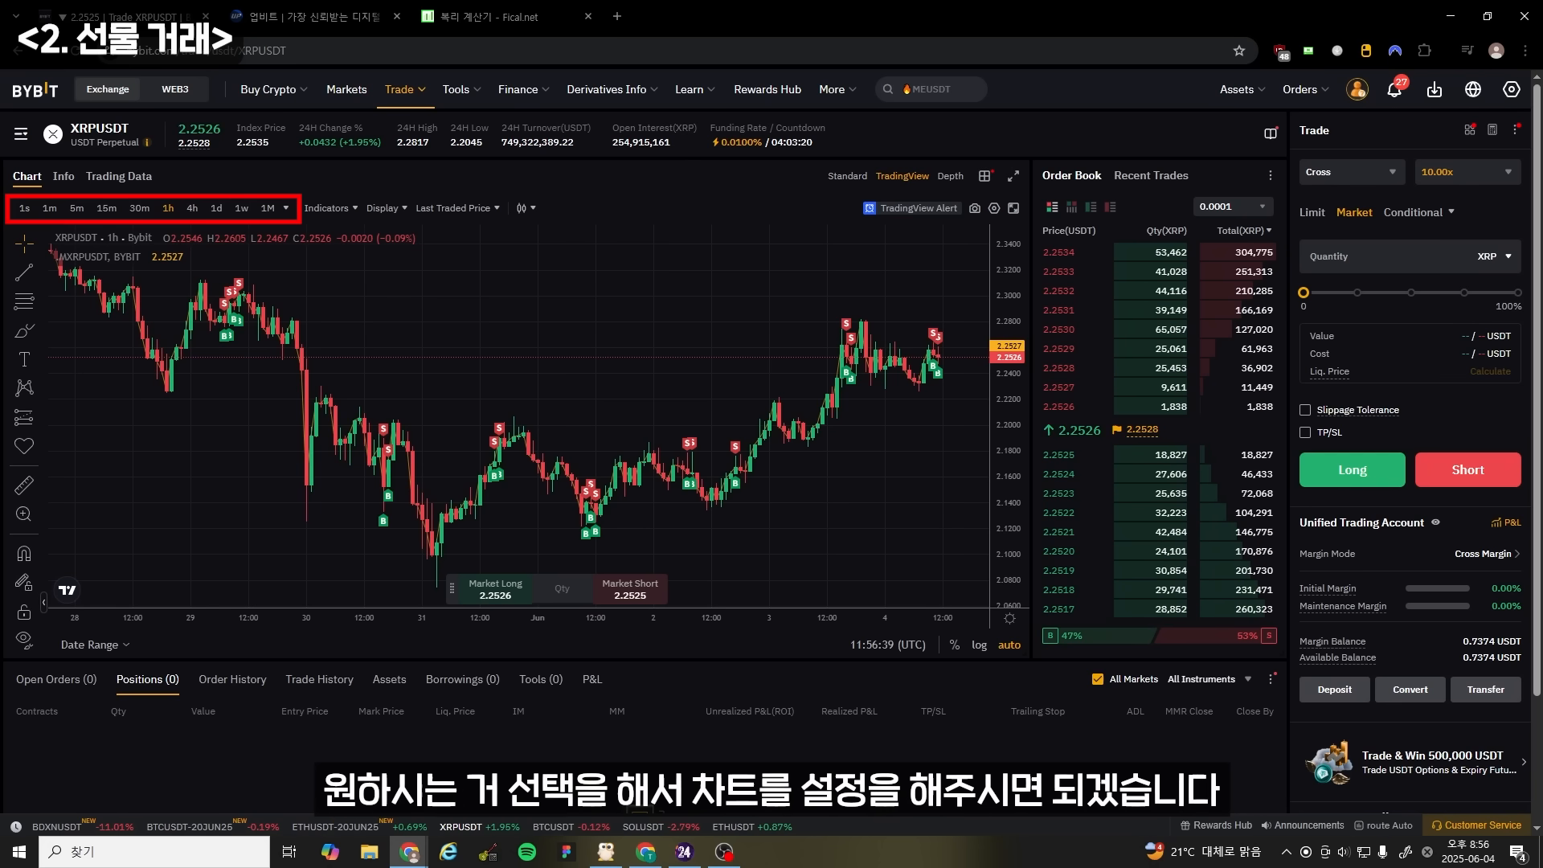
click(193, 209)
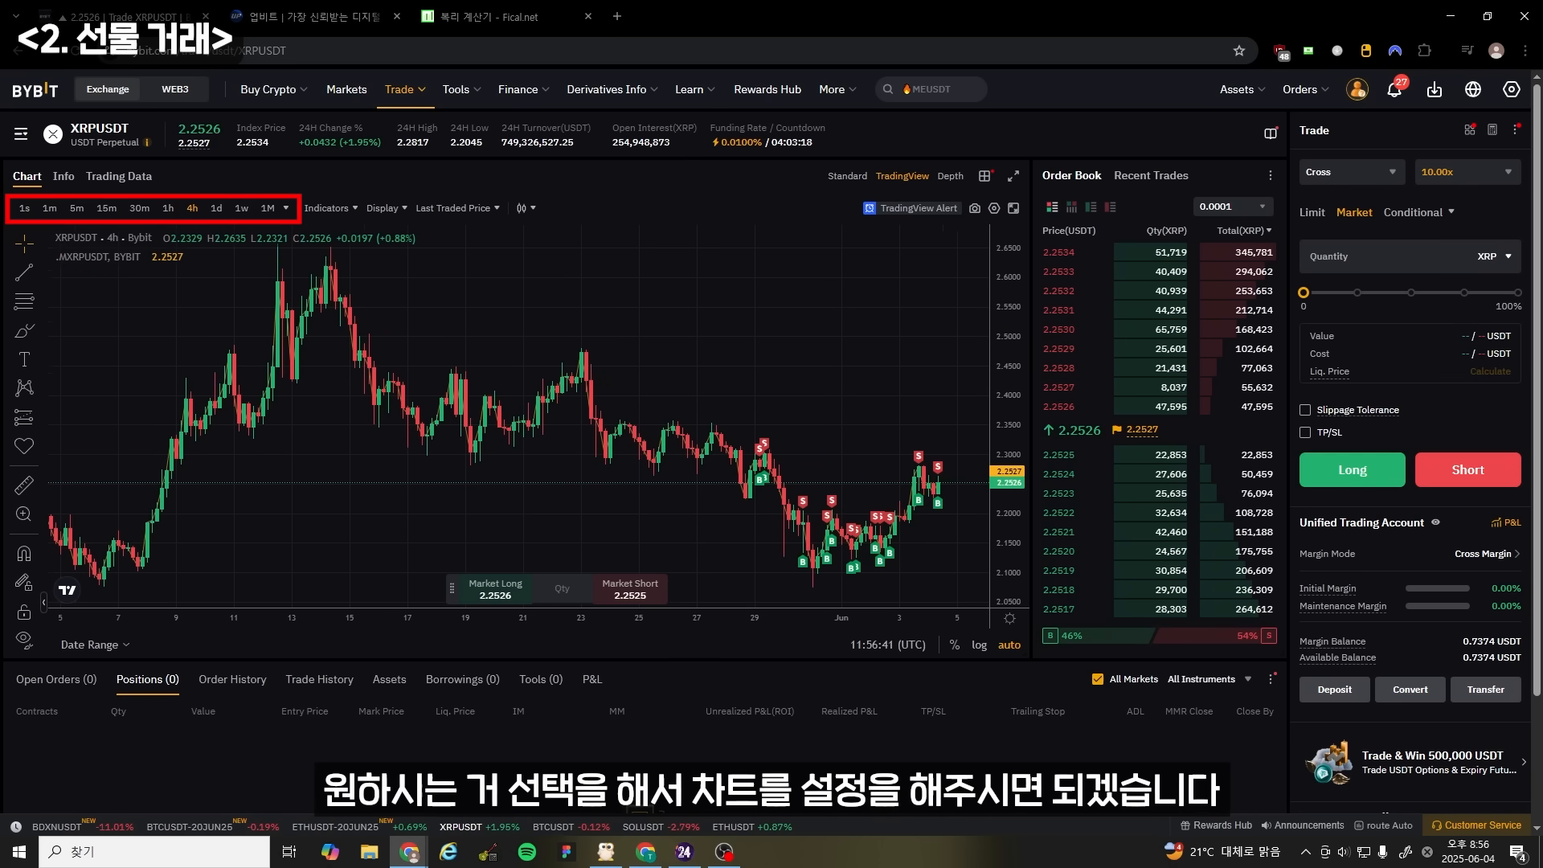
click(168, 208)
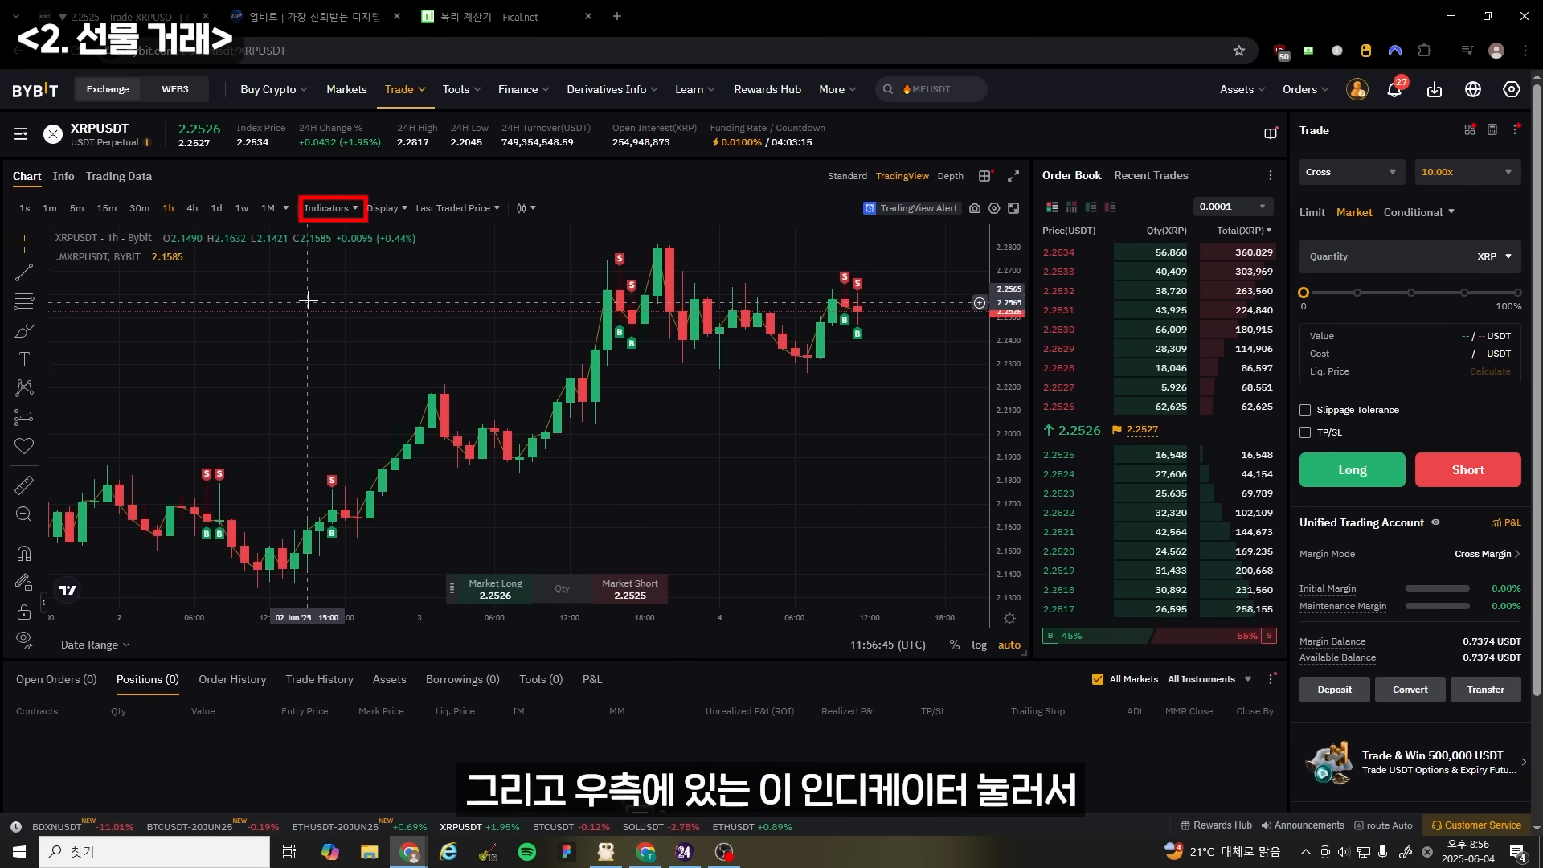
click(325, 211)
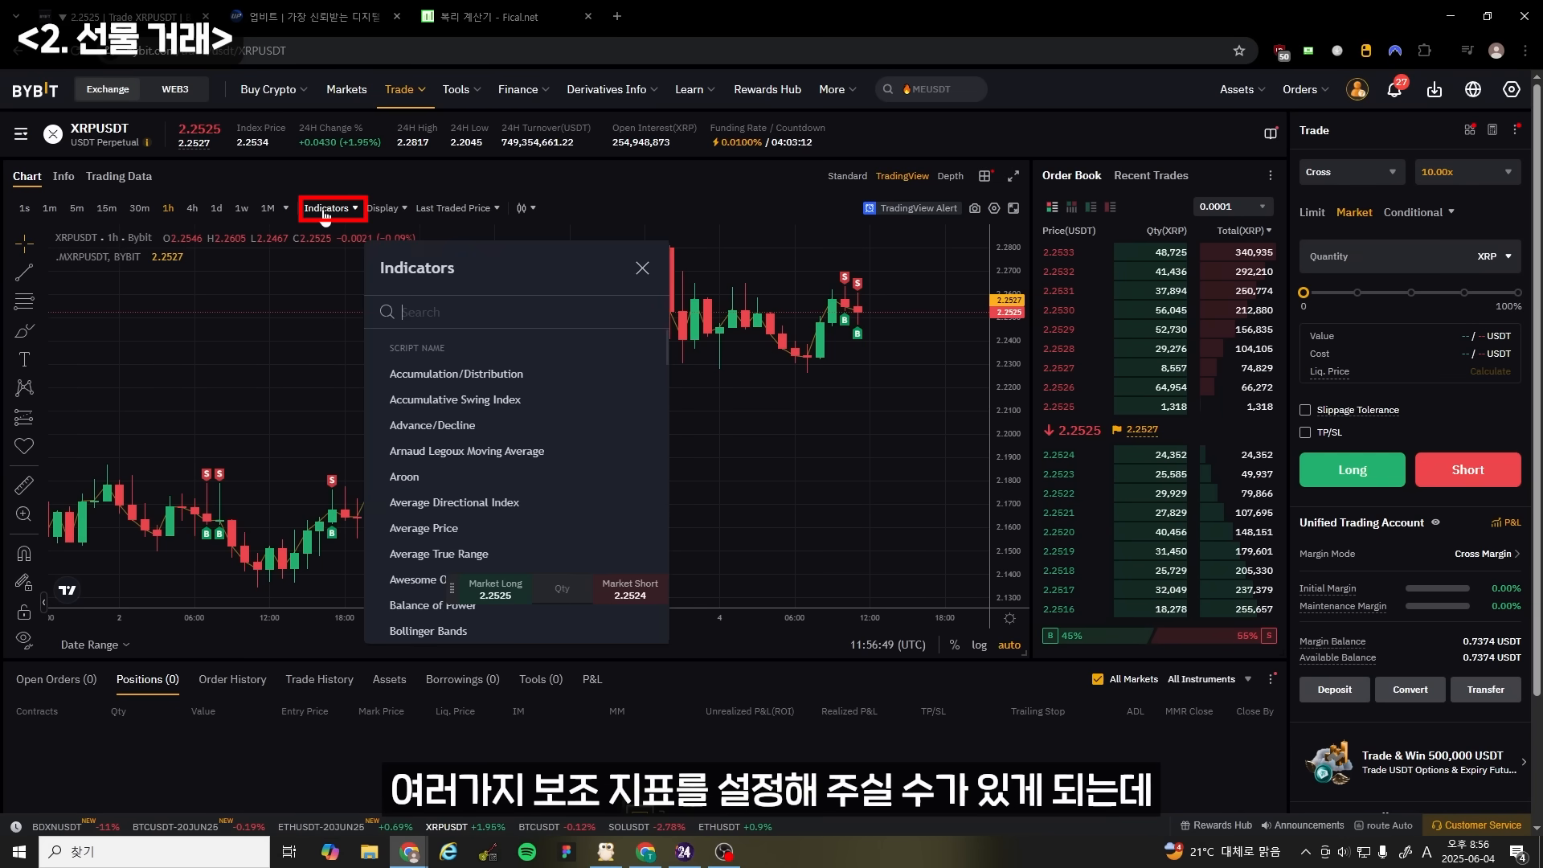
text(rsi)
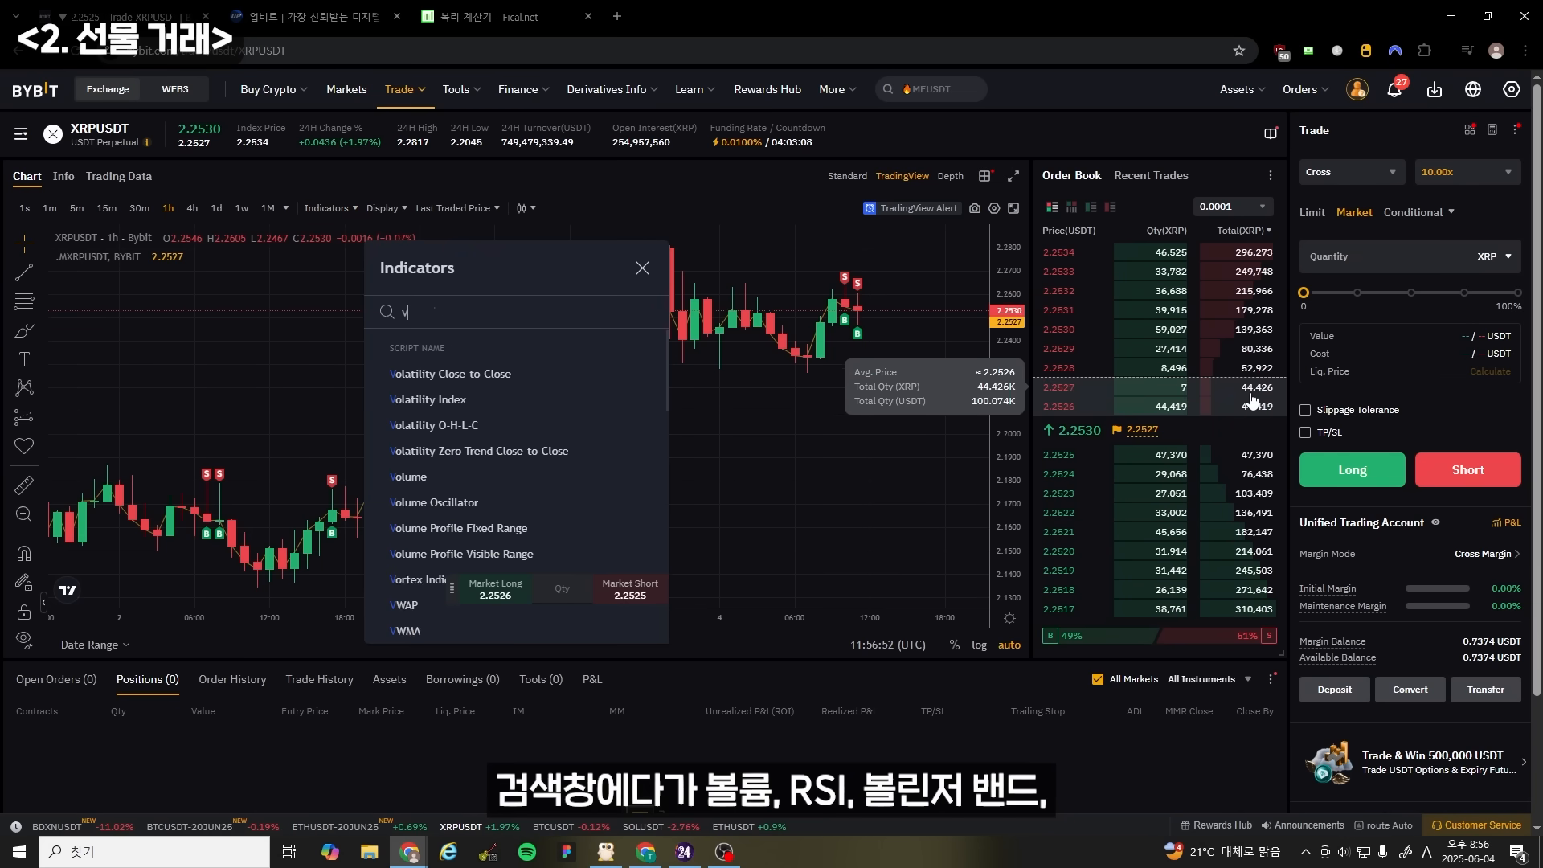
key(ctrl+a)
text(boll)
key(ctrl+a)
text(ma)
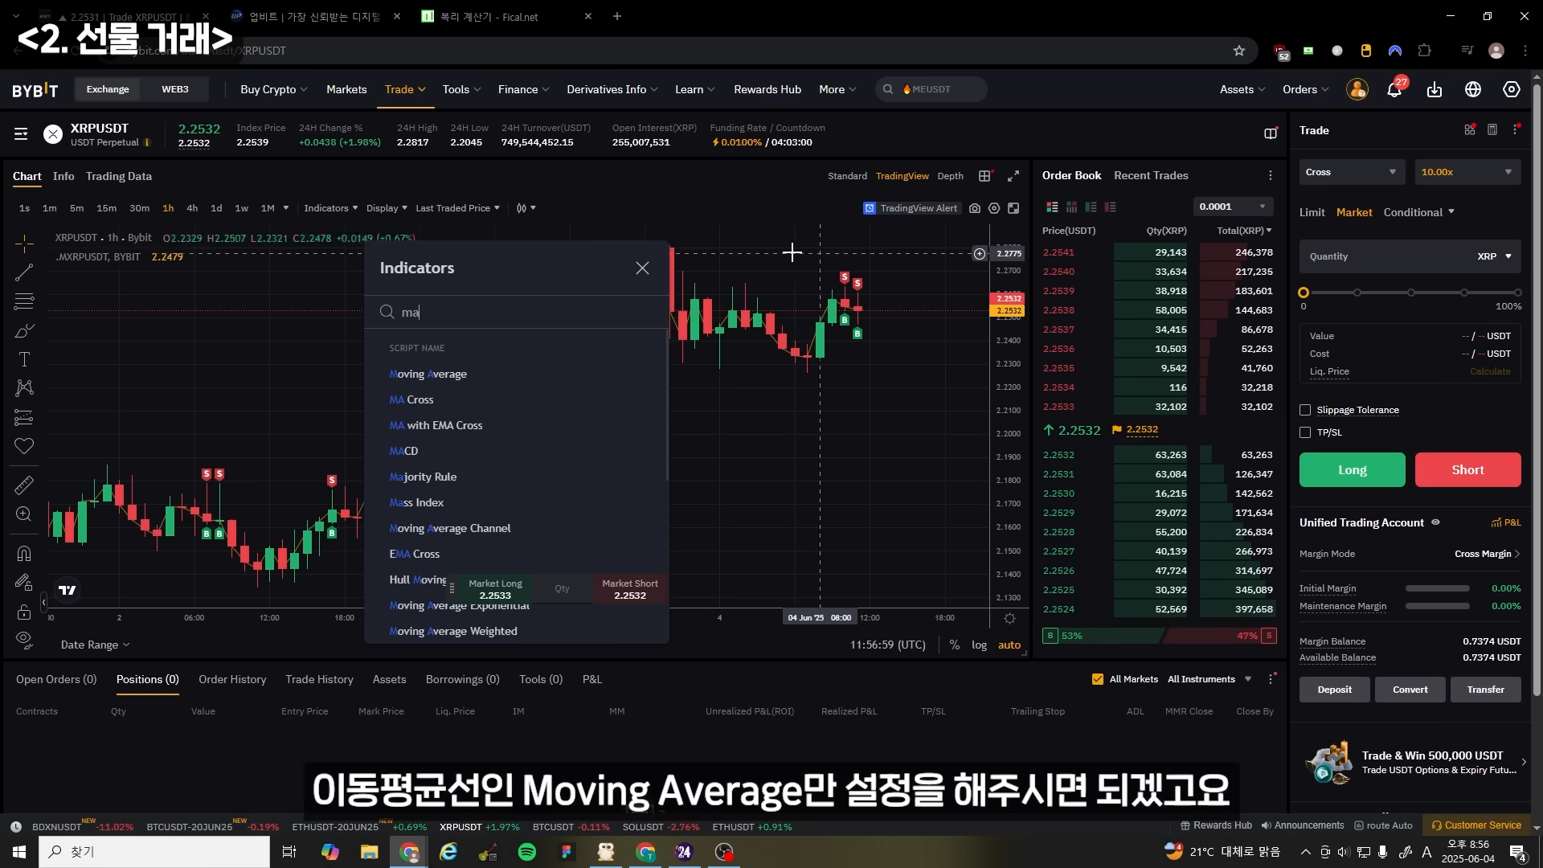
click(642, 268)
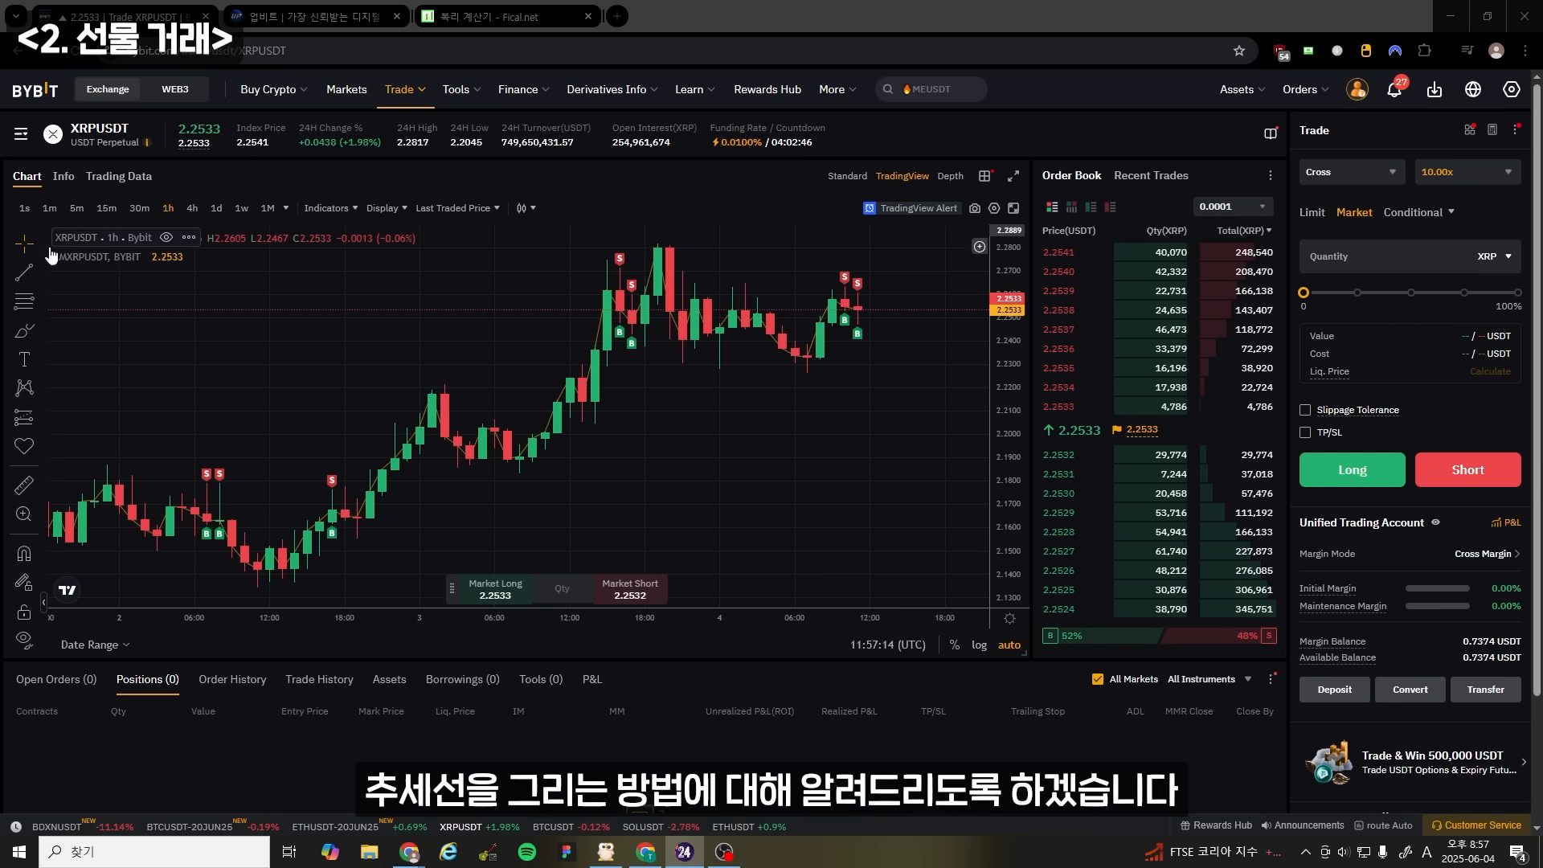
click(24, 272)
click(296, 586)
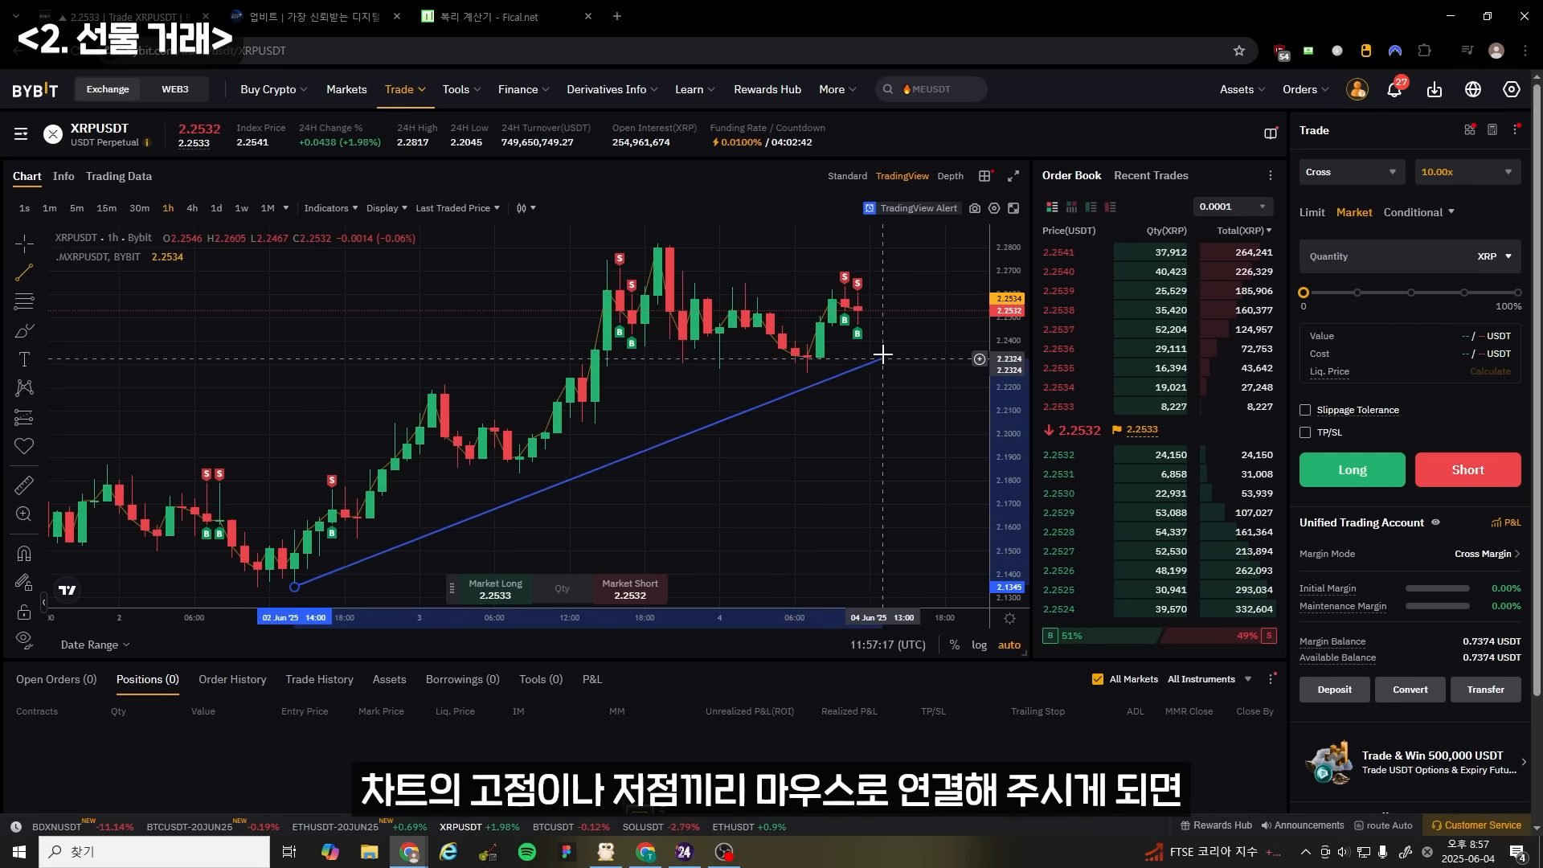
click(917, 329)
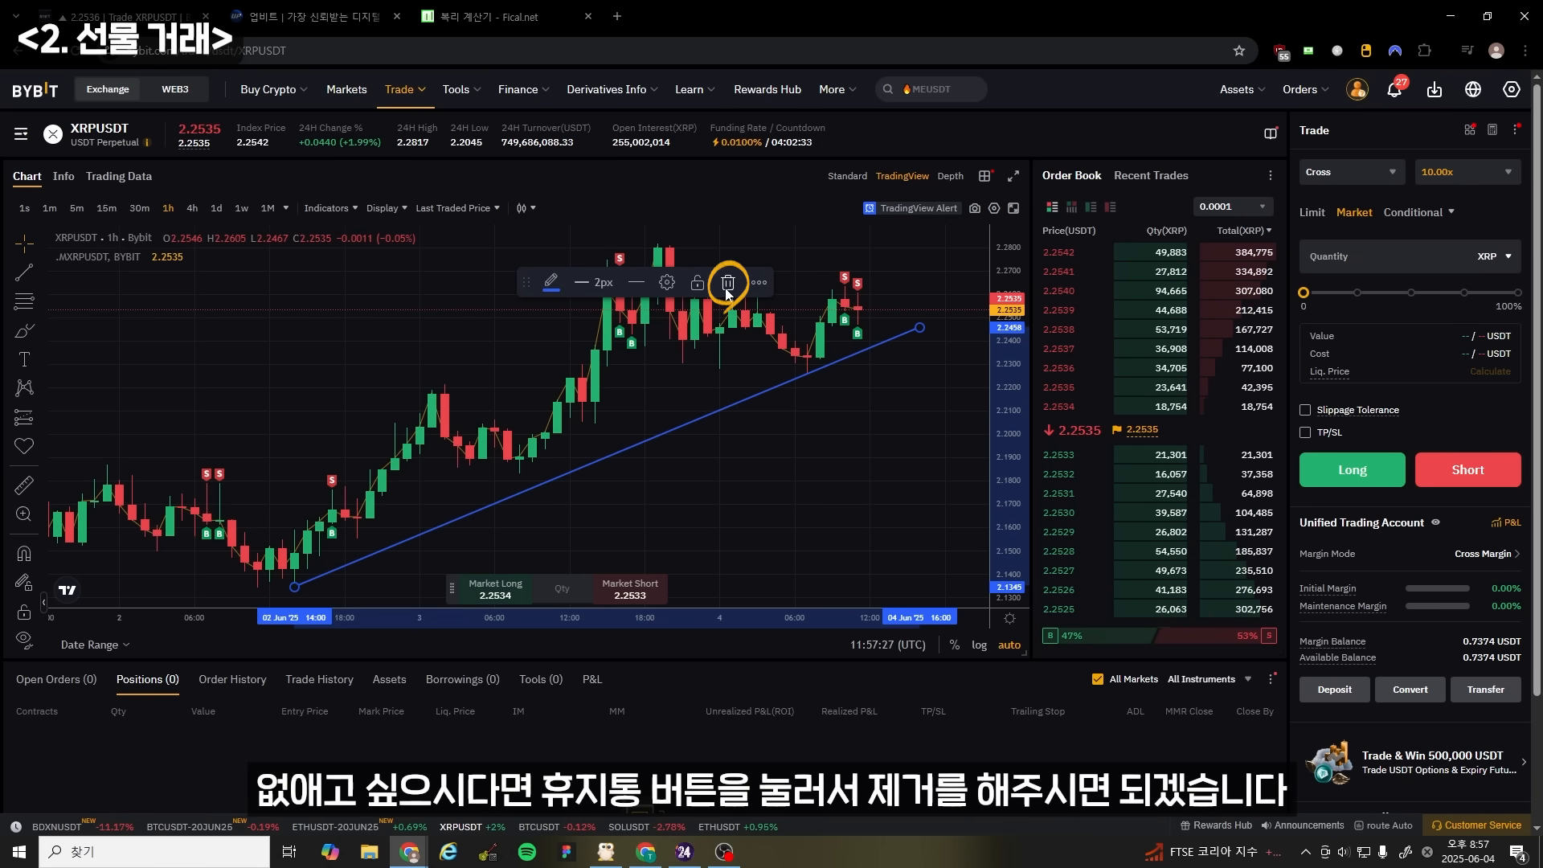
click(728, 286)
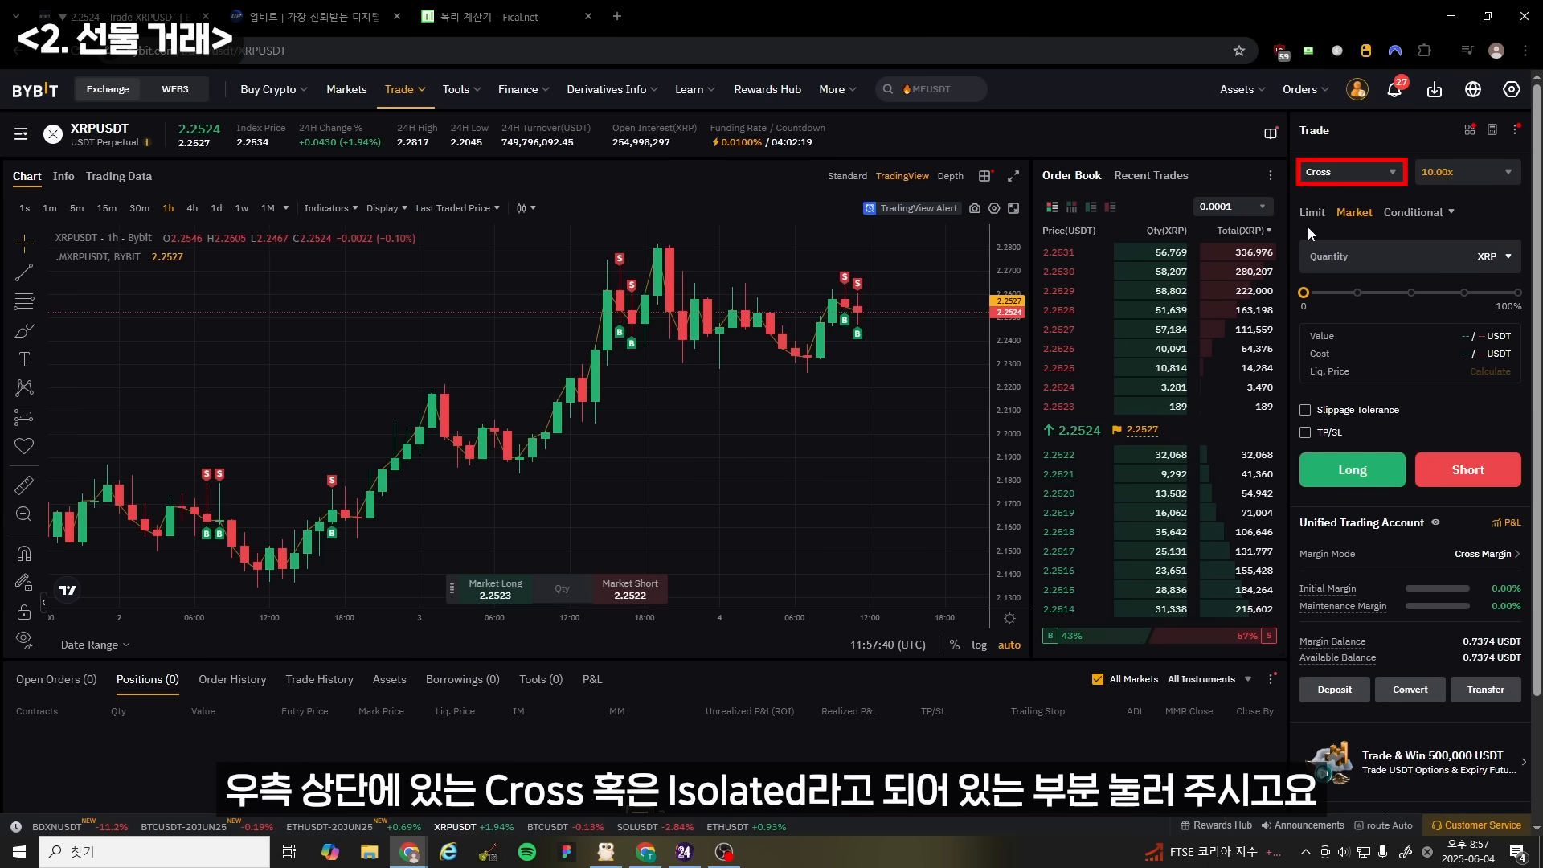
click(1372, 172)
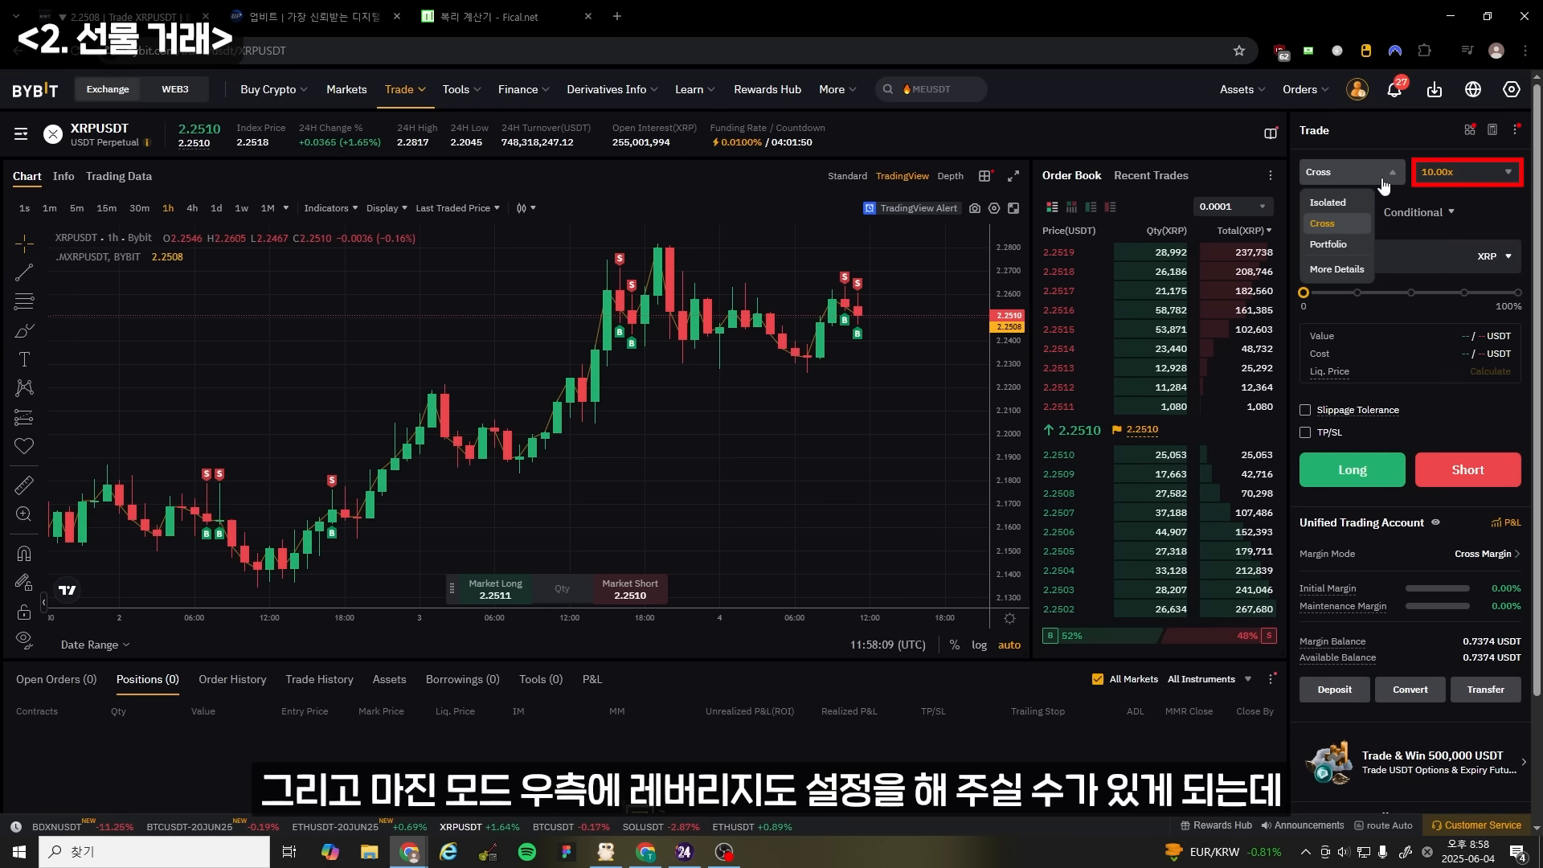
click(1430, 182)
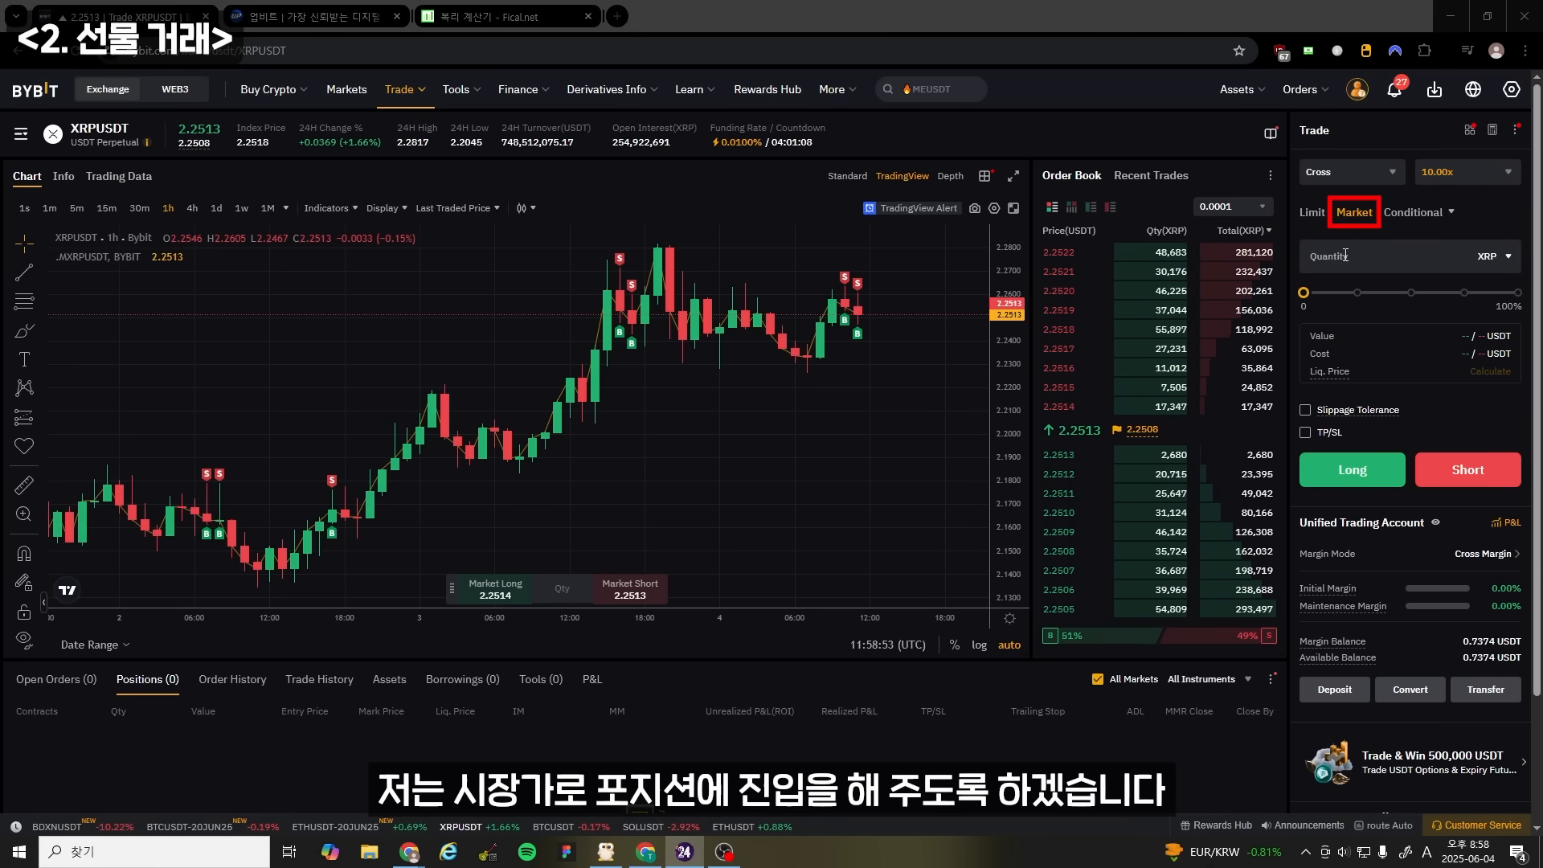
Set the XRPUSDT order size to about 80% of available funds for a market short.
drag(1302, 292, 1486, 292)
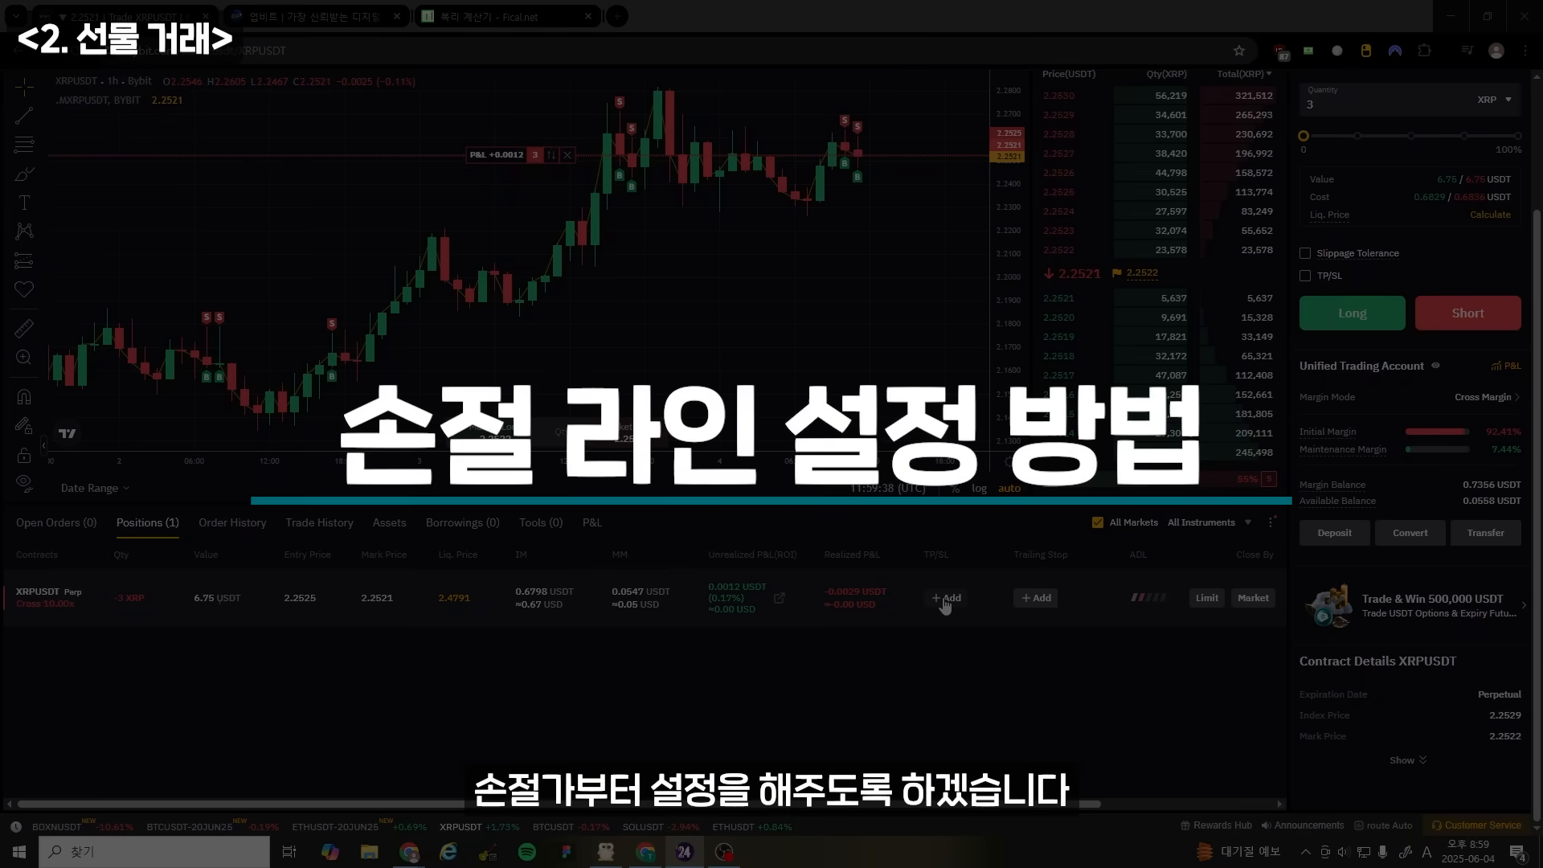
Add a take profit at 2.1181 and a stop loss at 2.3028 to the XRPUSDT short.
click(945, 598)
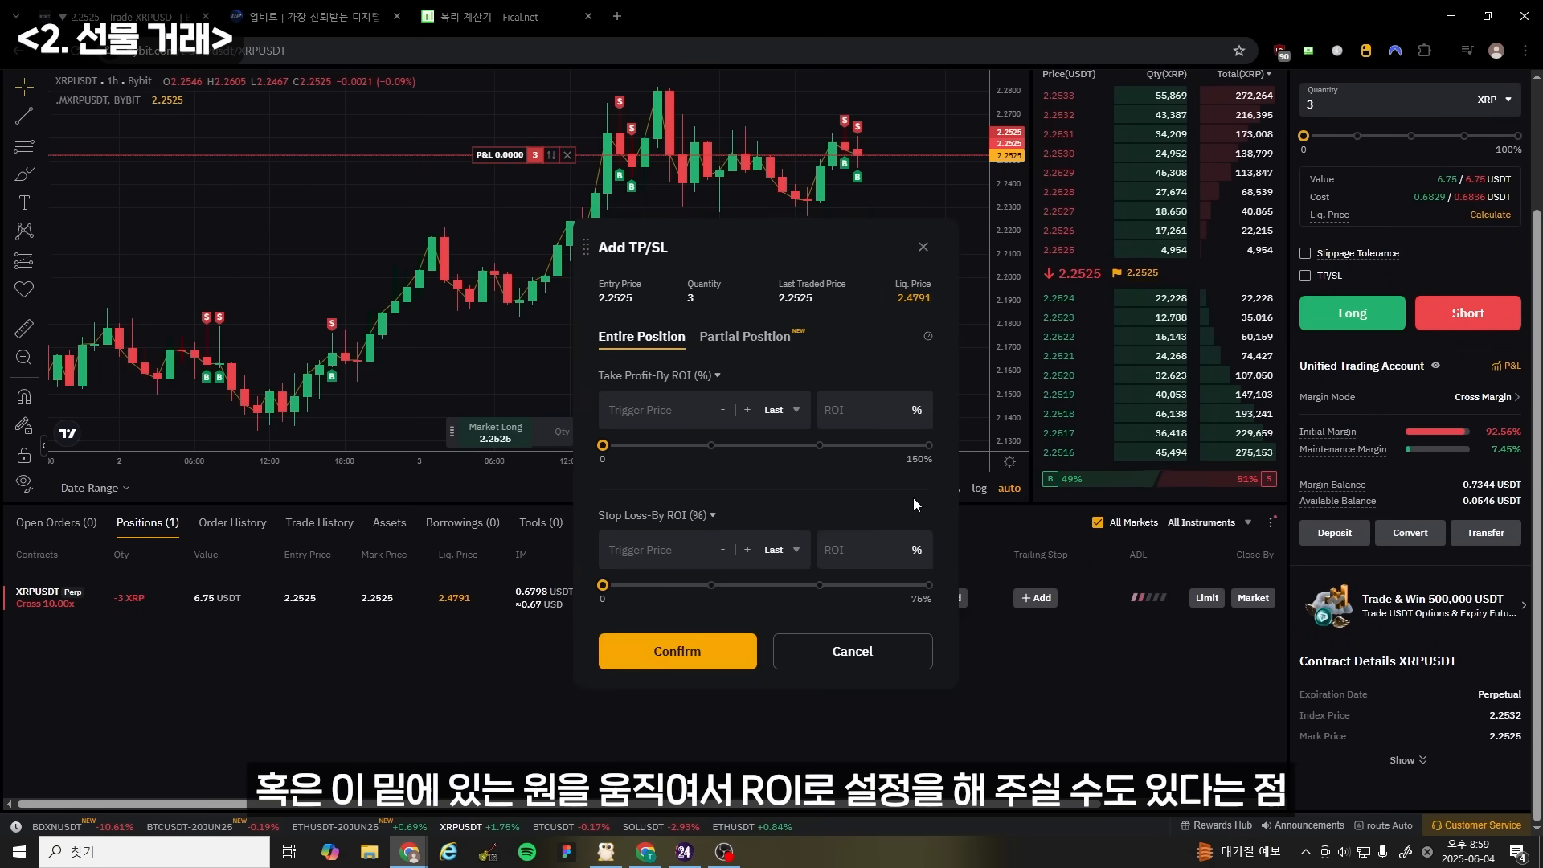
click(731, 445)
click(705, 609)
click(699, 699)
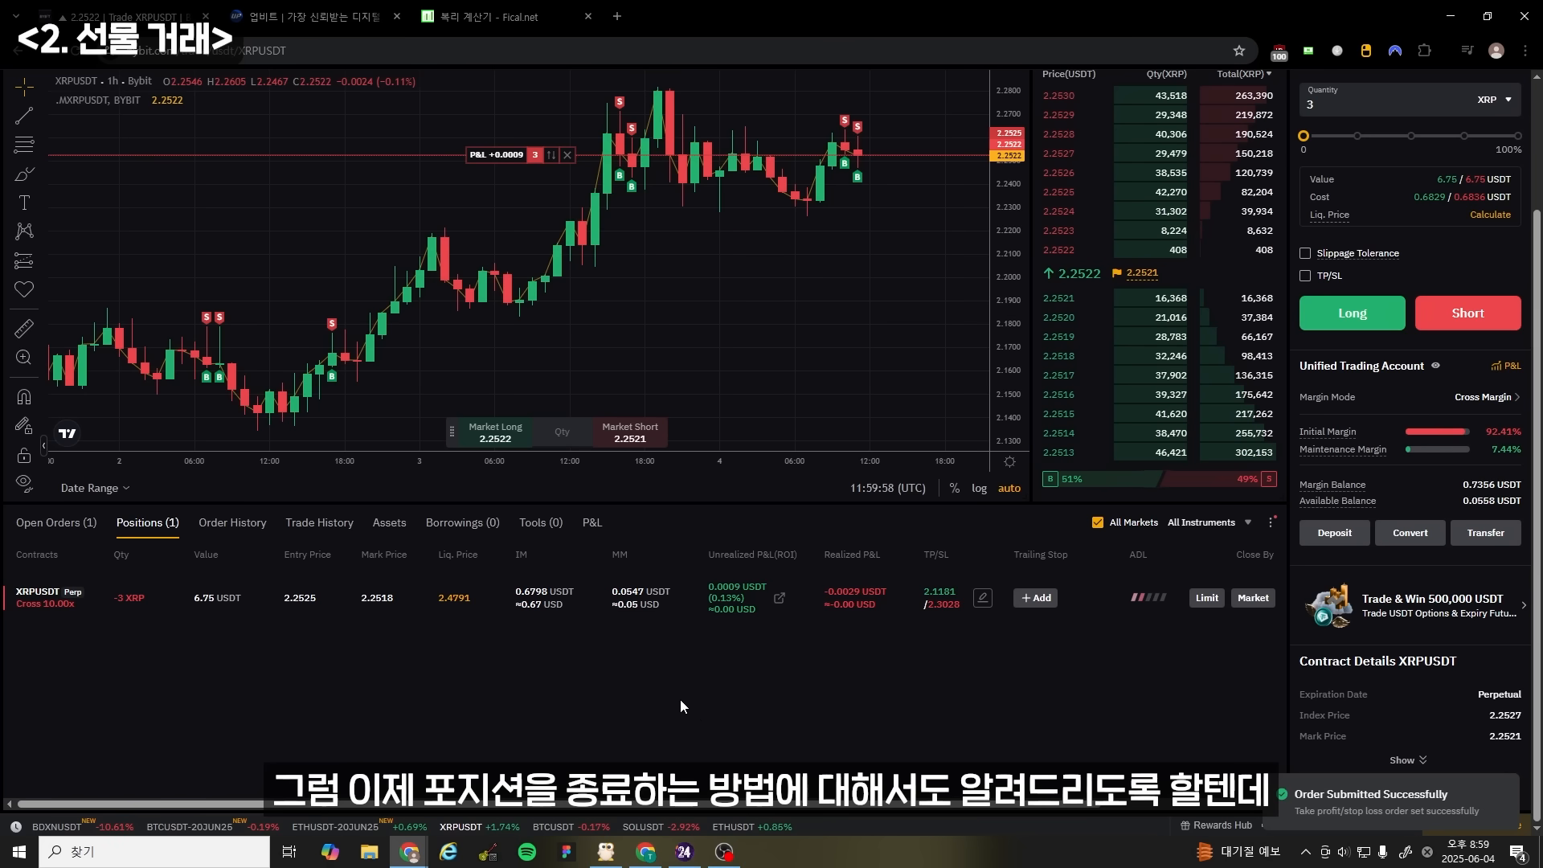
Close the 3 XRP short at market price, backing out of the limit close first.
click(1208, 597)
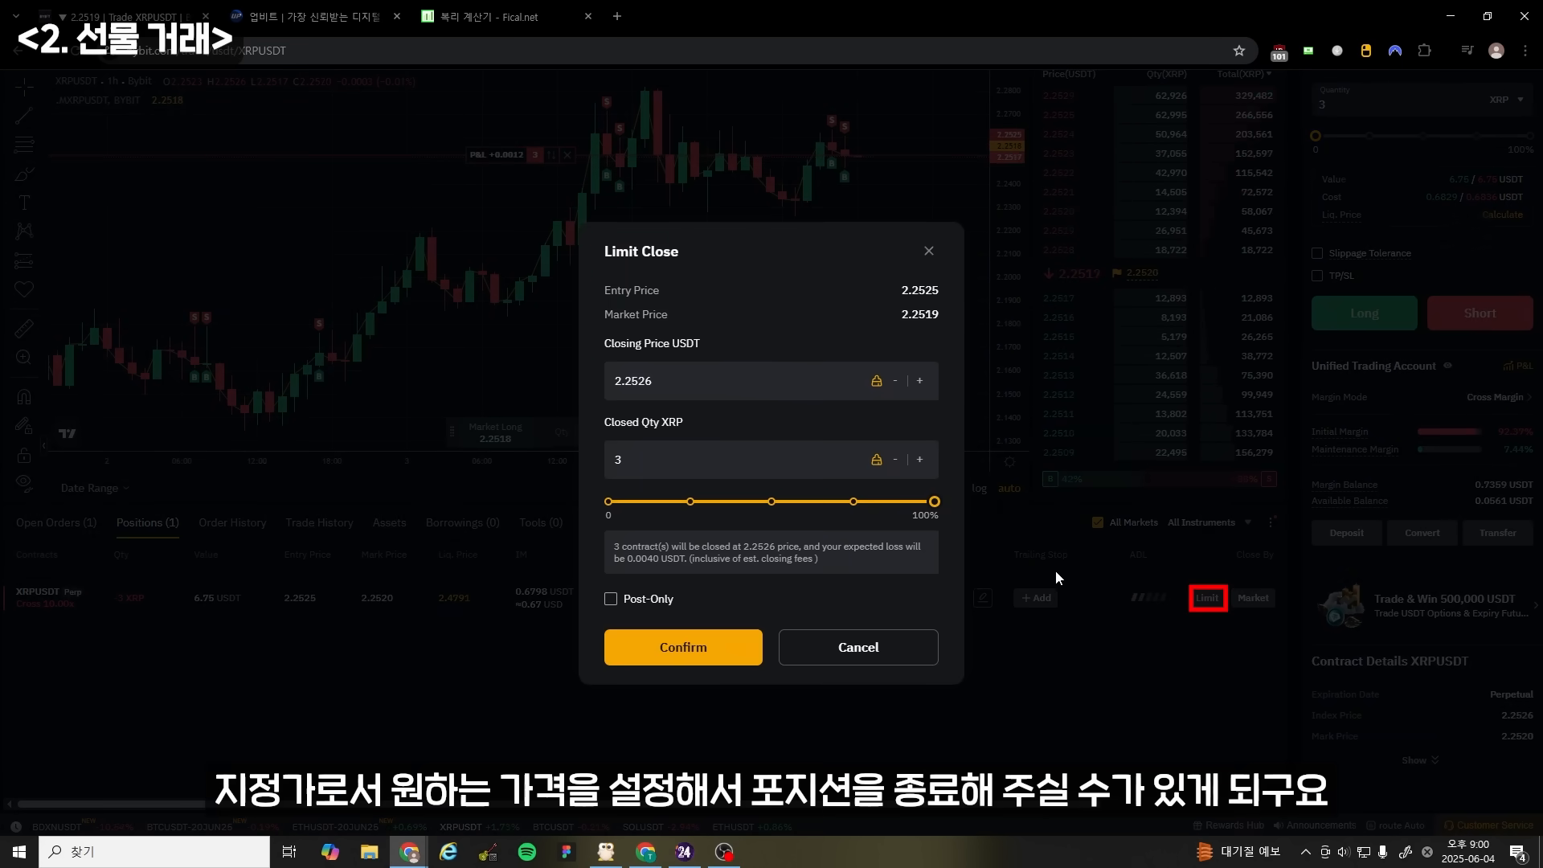
click(920, 656)
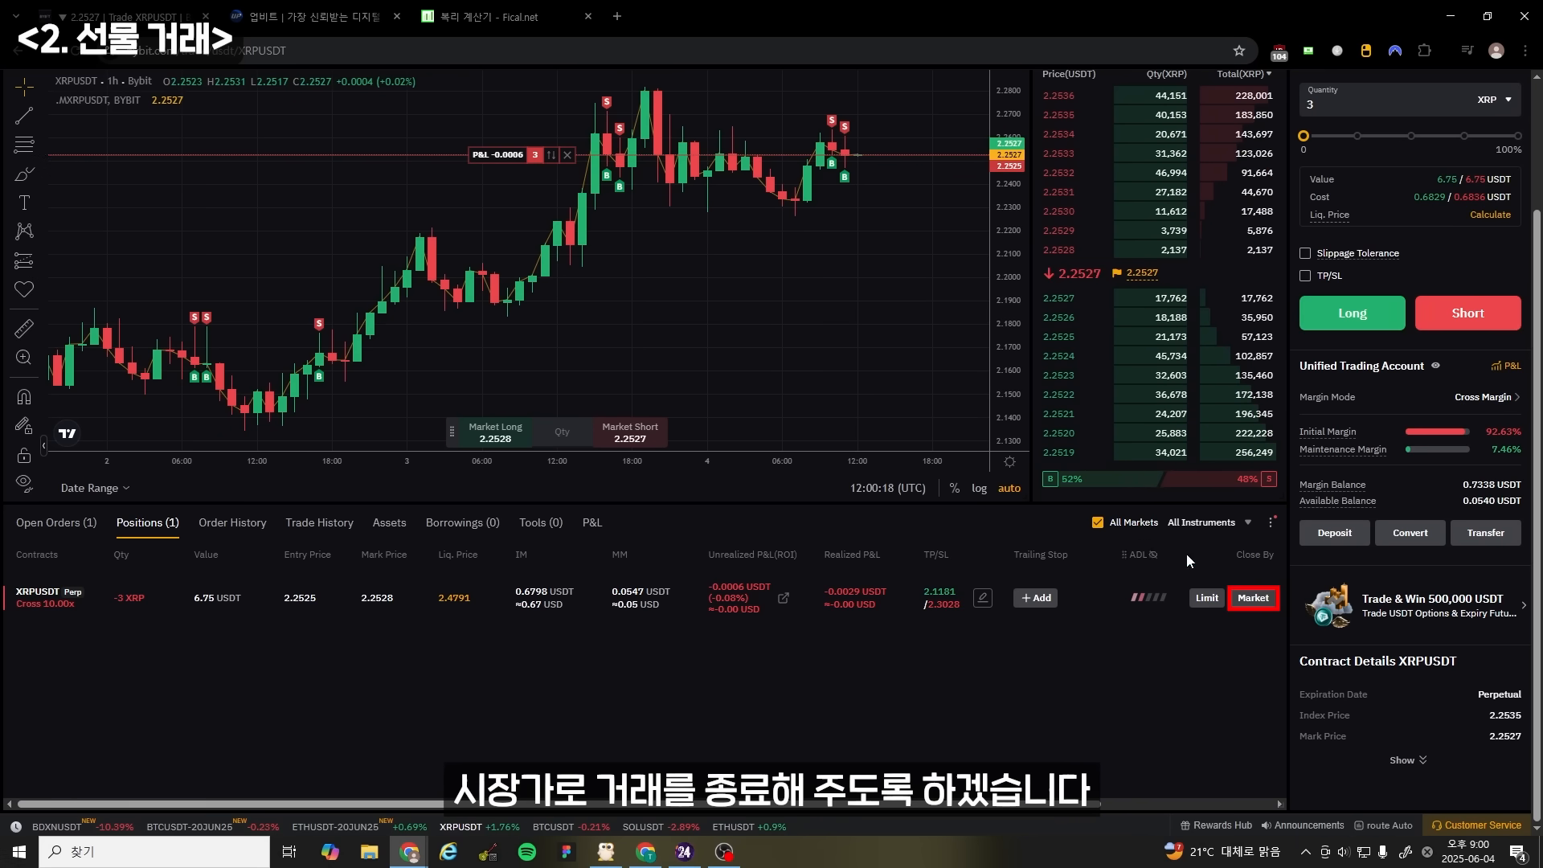
click(1260, 599)
click(700, 551)
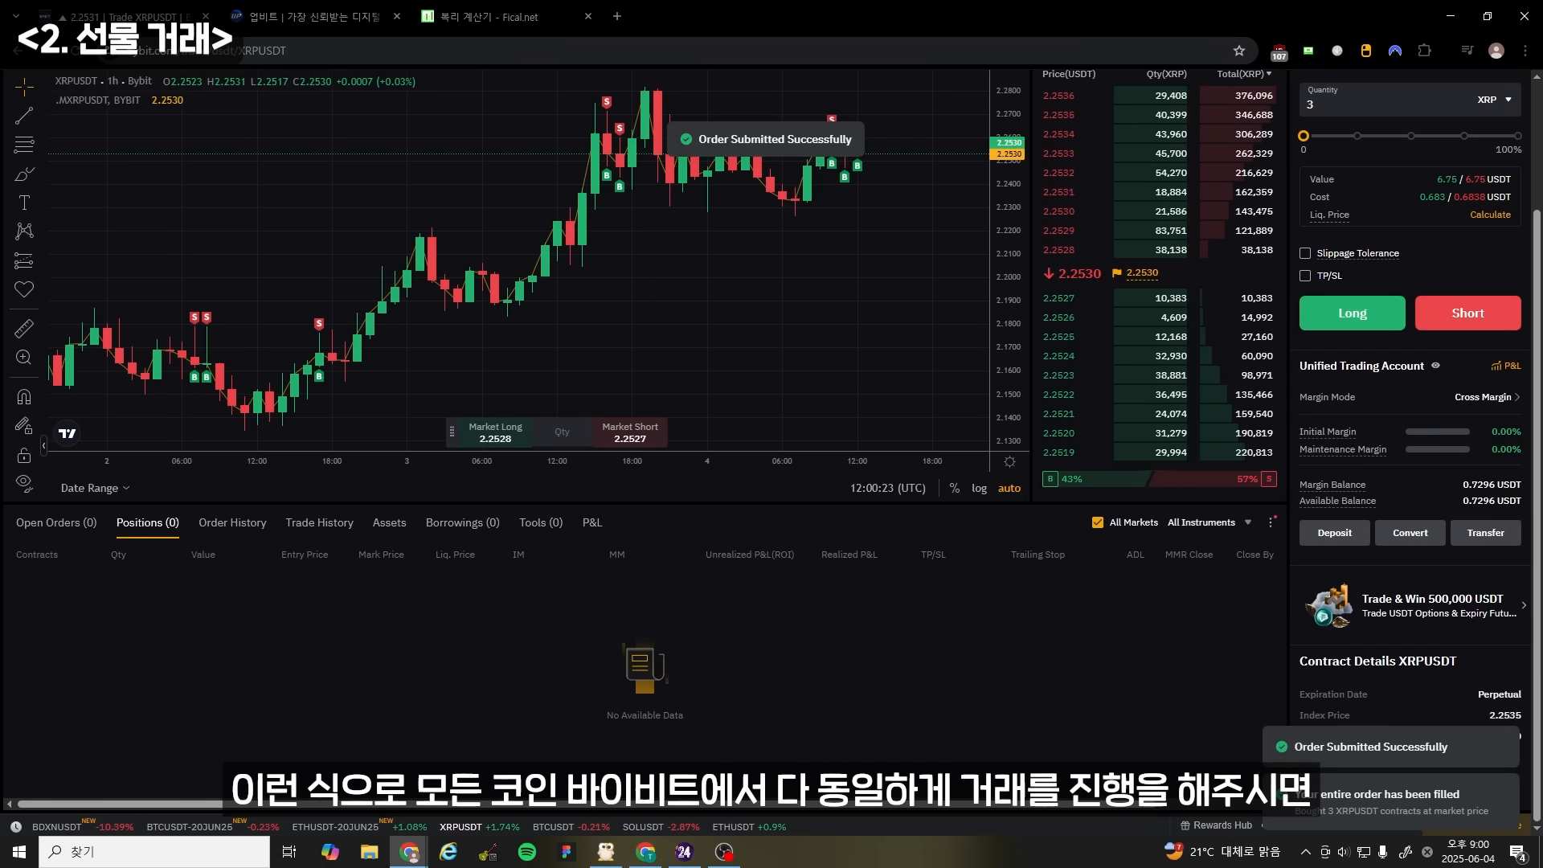